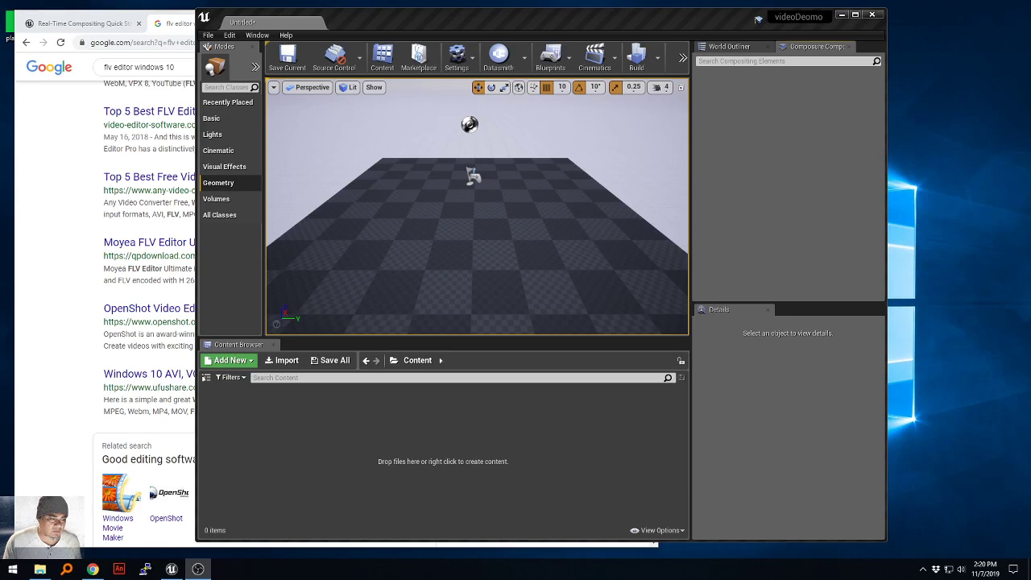
- Show the Real-Time Compositing Quick Start page in Chrome at '1 - Load Composure'
click(113, 26)
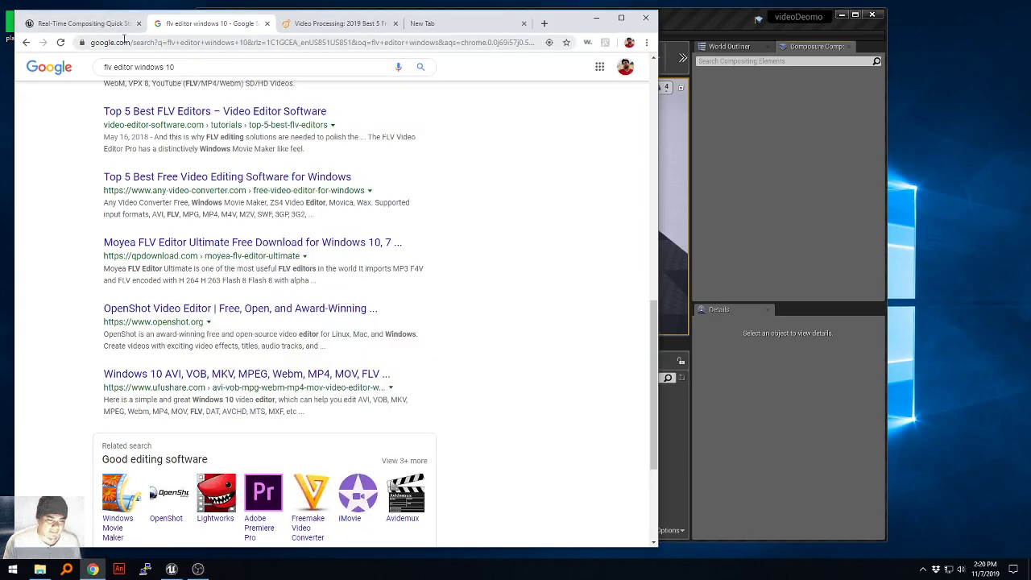
click(103, 26)
scroll(478, 314, up, 15)
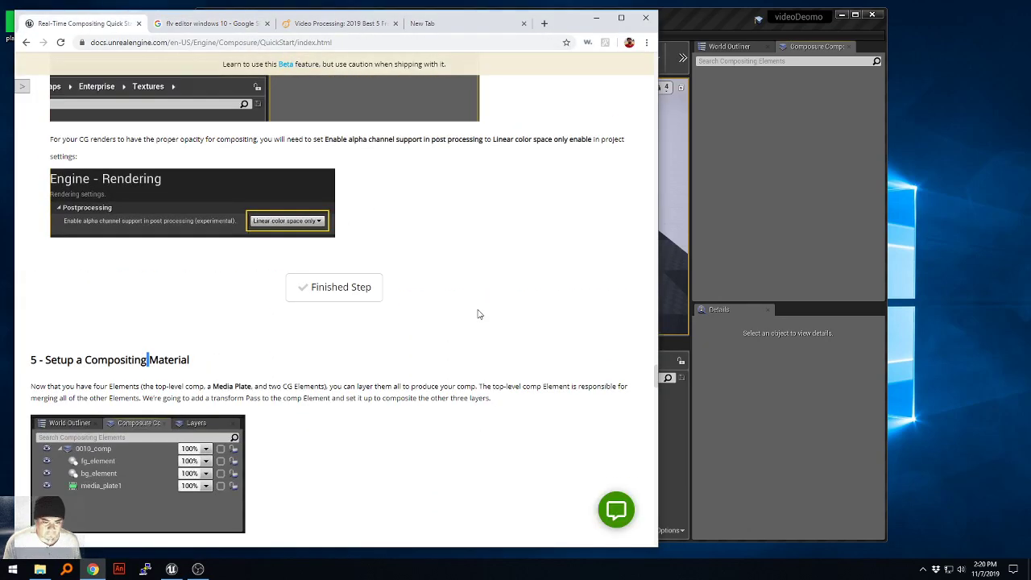
scroll(477, 315, down, 20)
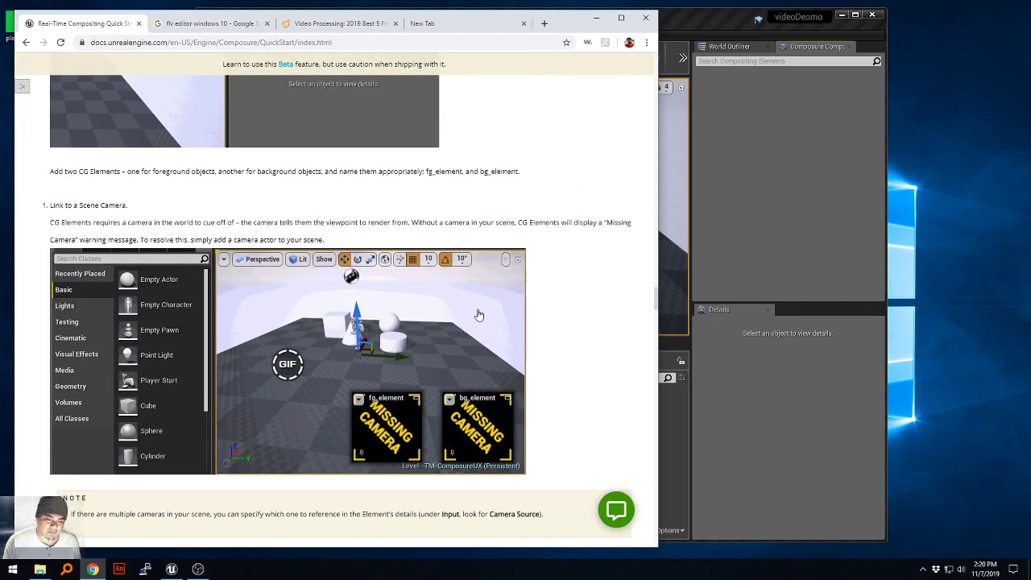
scroll(477, 314, up, 5)
scroll(478, 314, up, 15)
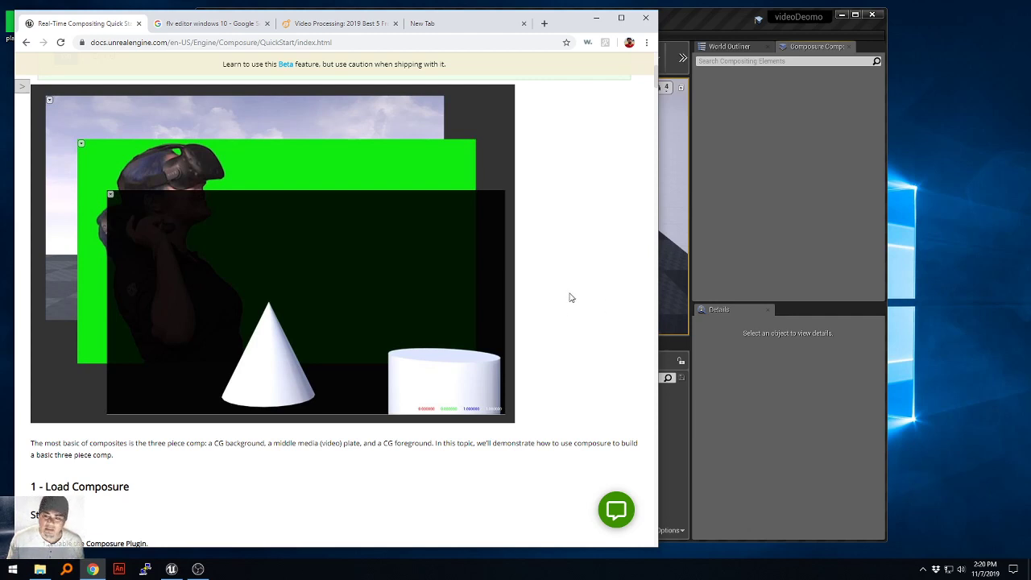
- Close the videoDeomo editor without saving and launch Unreal Engine 4.23 from the Epic Games Launcher
click(688, 20)
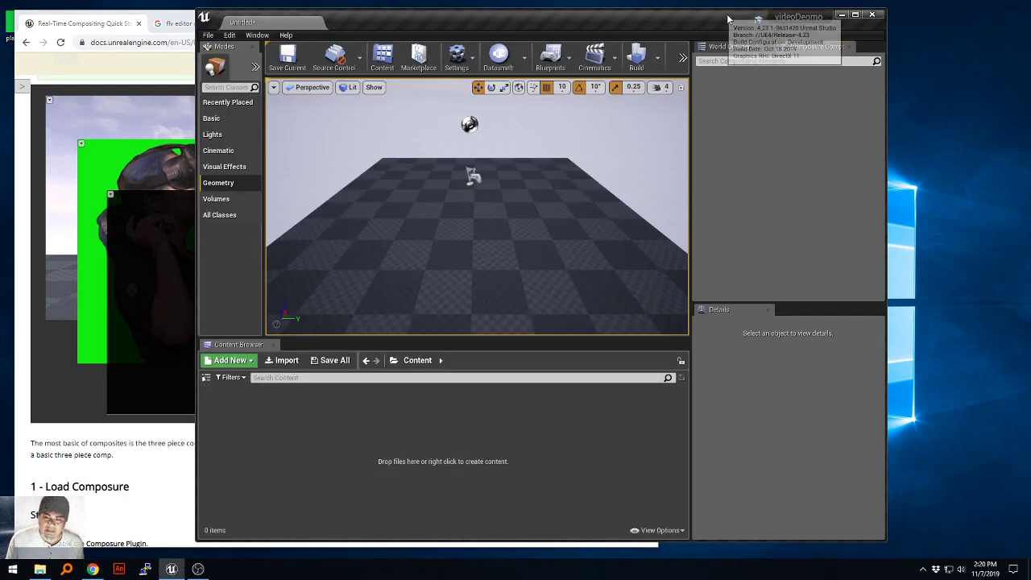
click(873, 14)
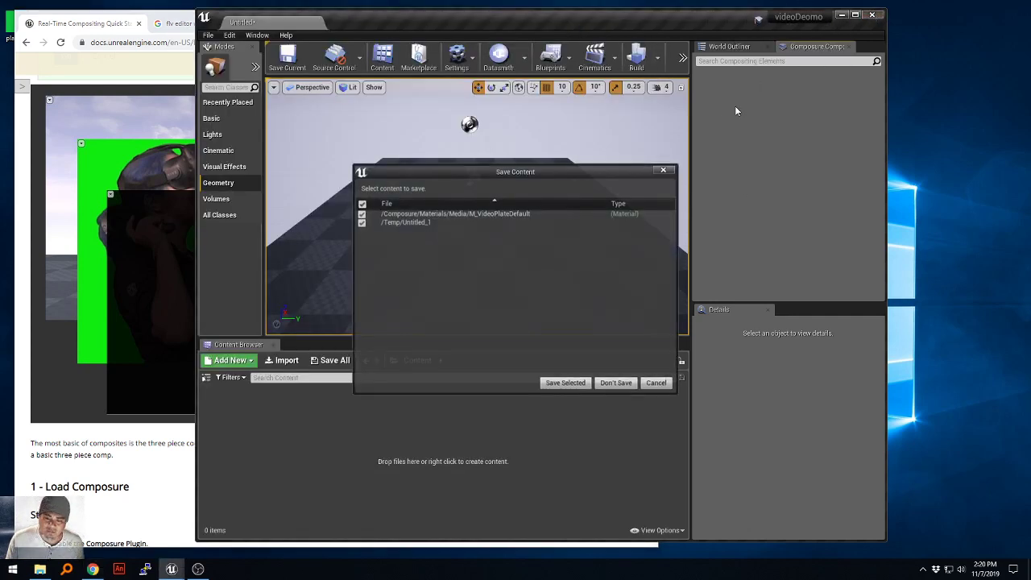
click(616, 383)
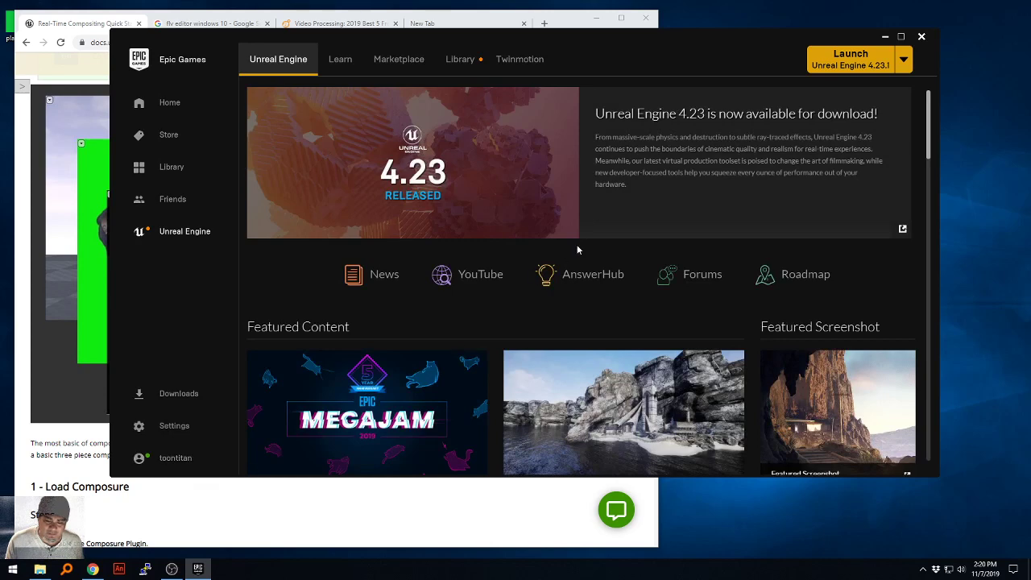
click(851, 65)
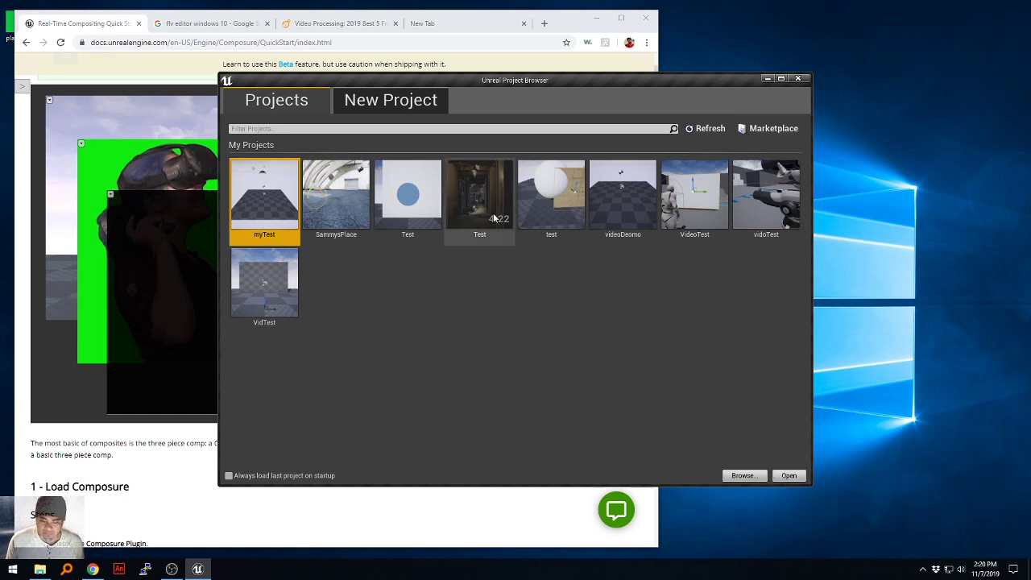
- Create a blank Unreal Studio project named VideoDEMO in E:\Unreal
click(414, 107)
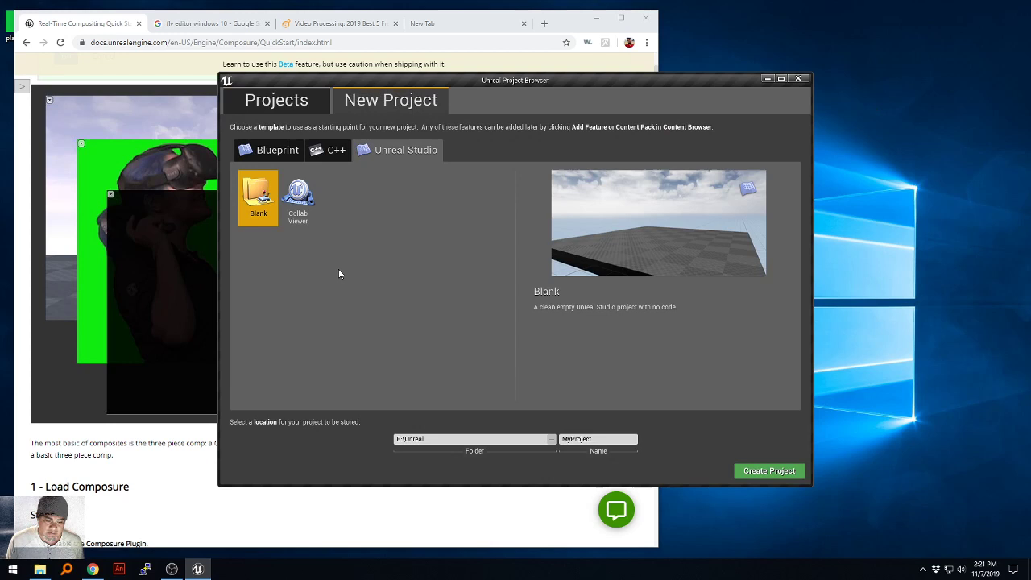
click(600, 441)
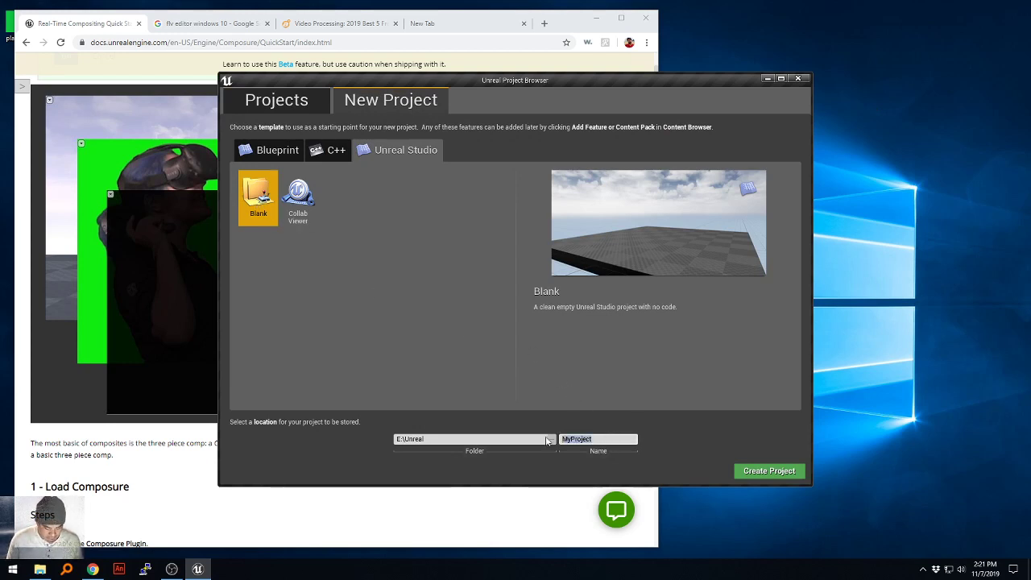
text(VideoDEMO)
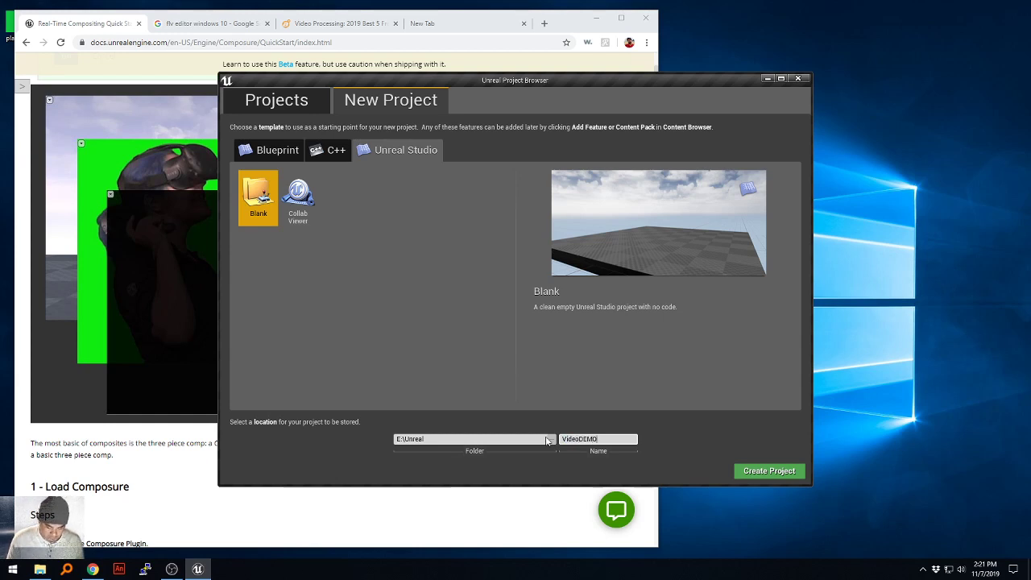
click(751, 475)
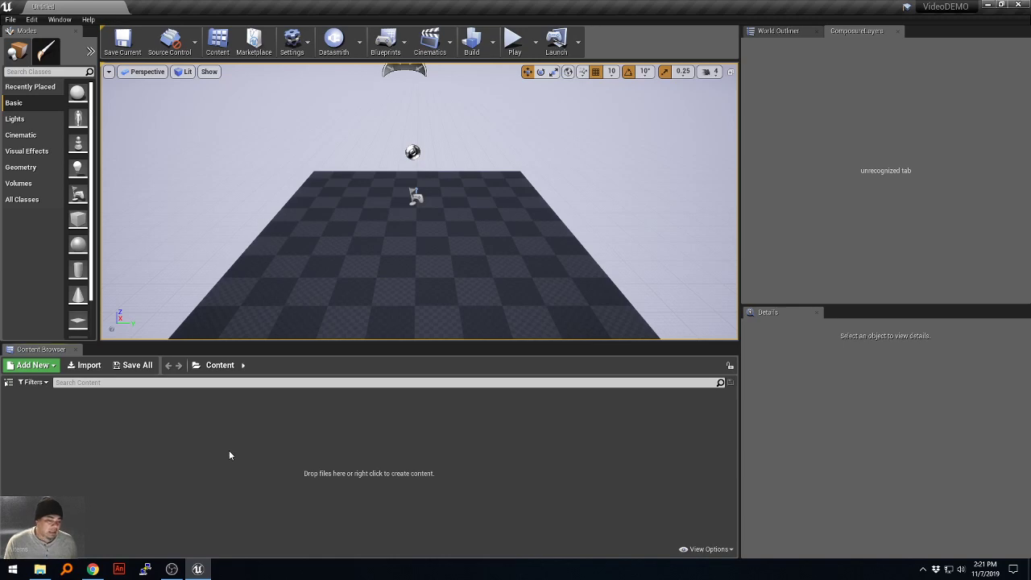
click(93, 570)
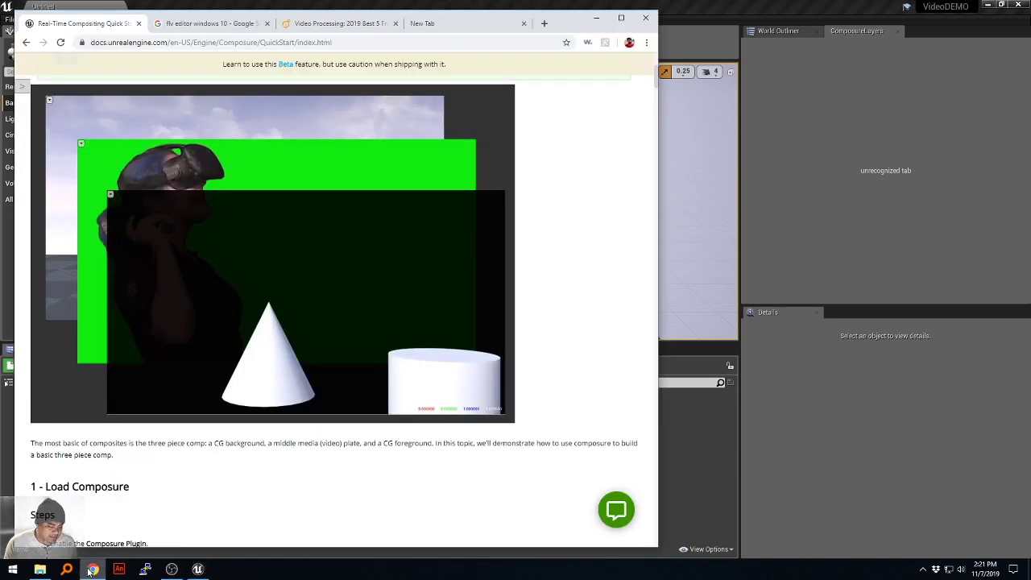
scroll(275, 480, down, 5)
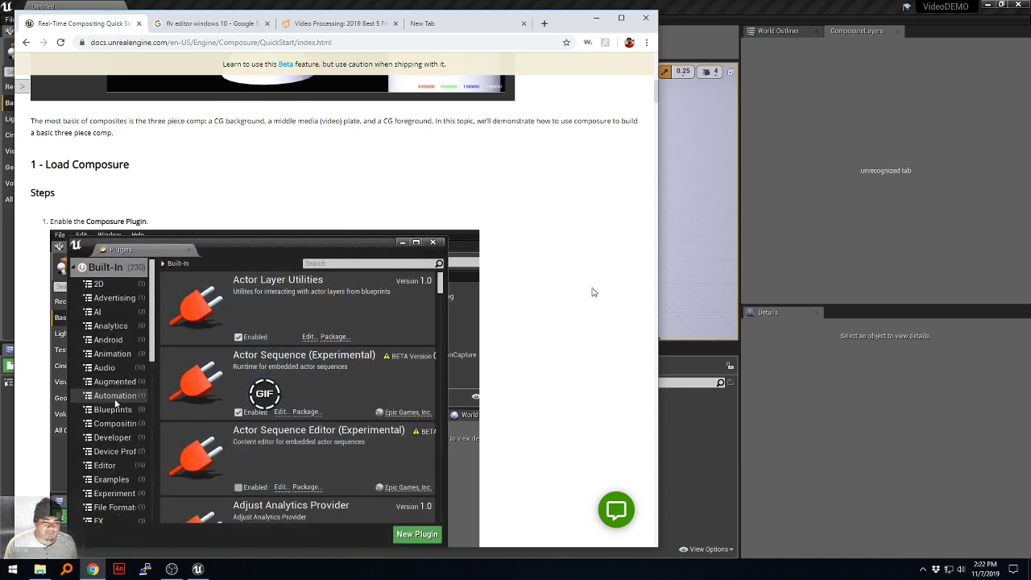
scroll(556, 271, down, 1)
scroll(556, 272, down, 1)
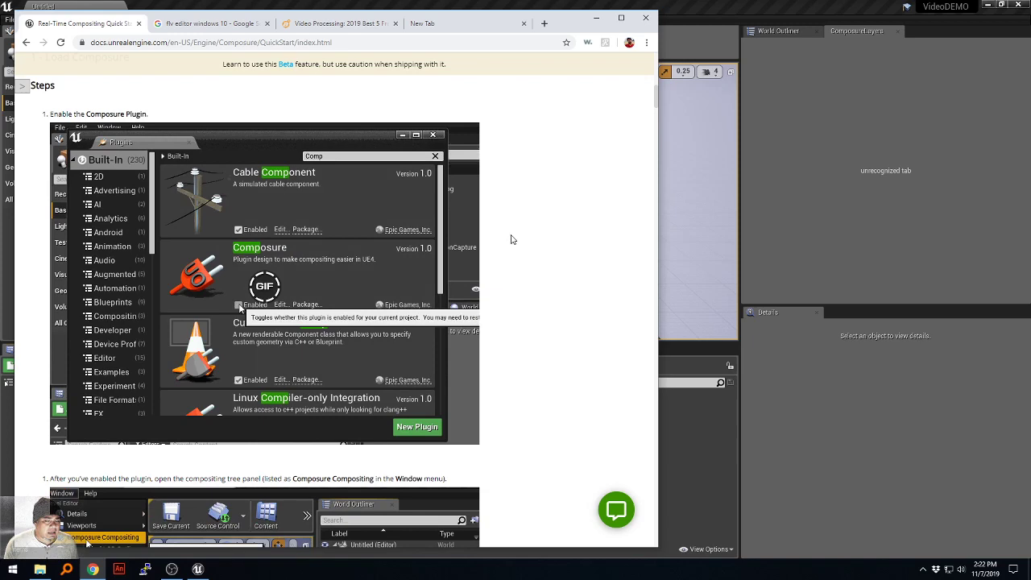
scroll(511, 234, down, 1)
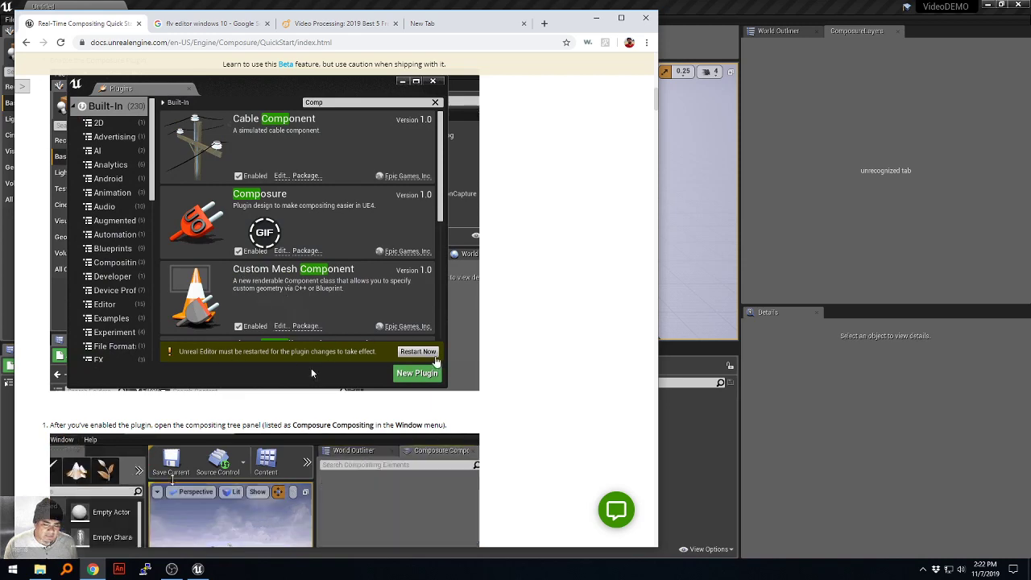
- Enable the Composure plugin in the Plugins window and restart the editor to apply it
click(827, 210)
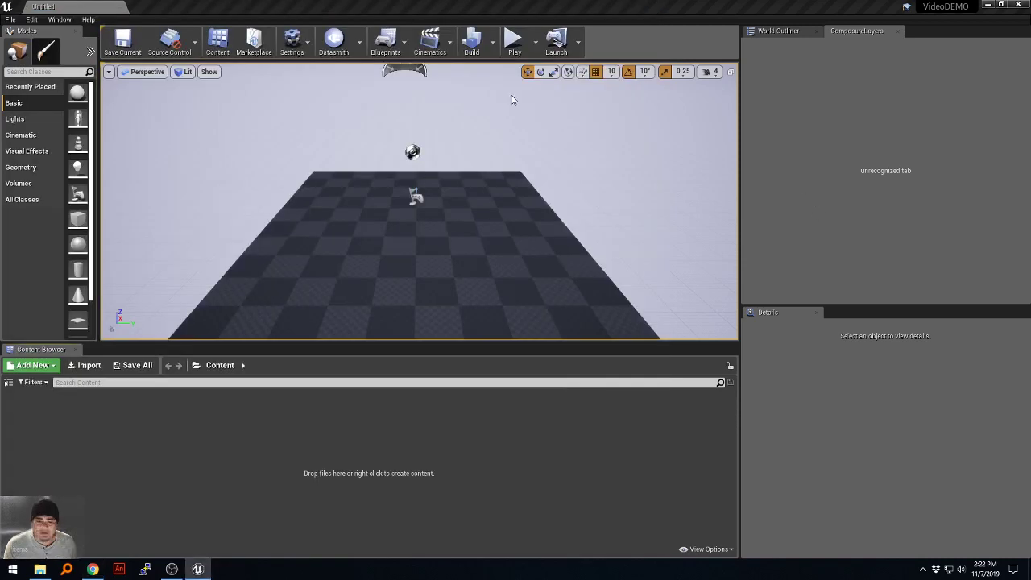
click(31, 24)
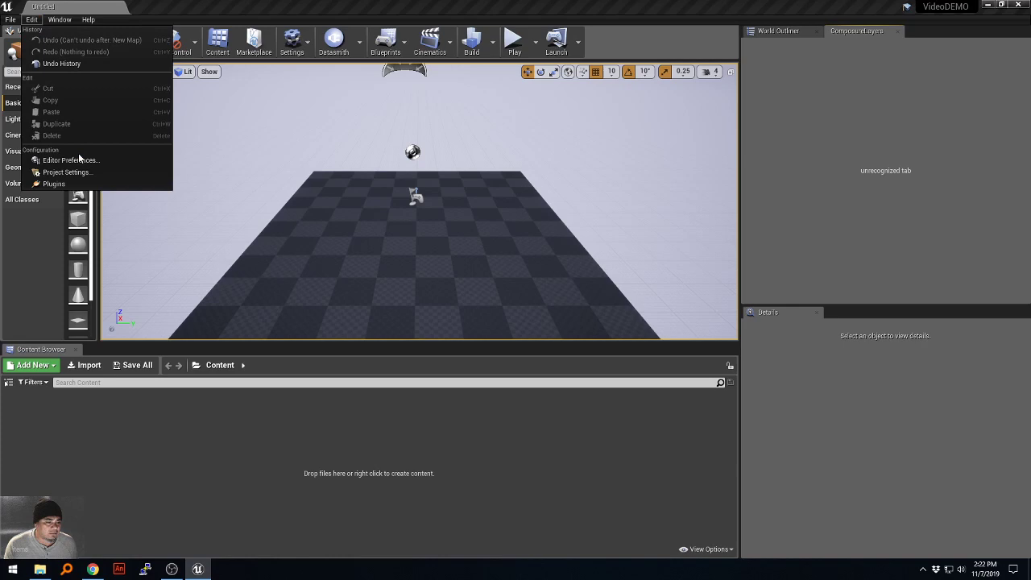
click(70, 187)
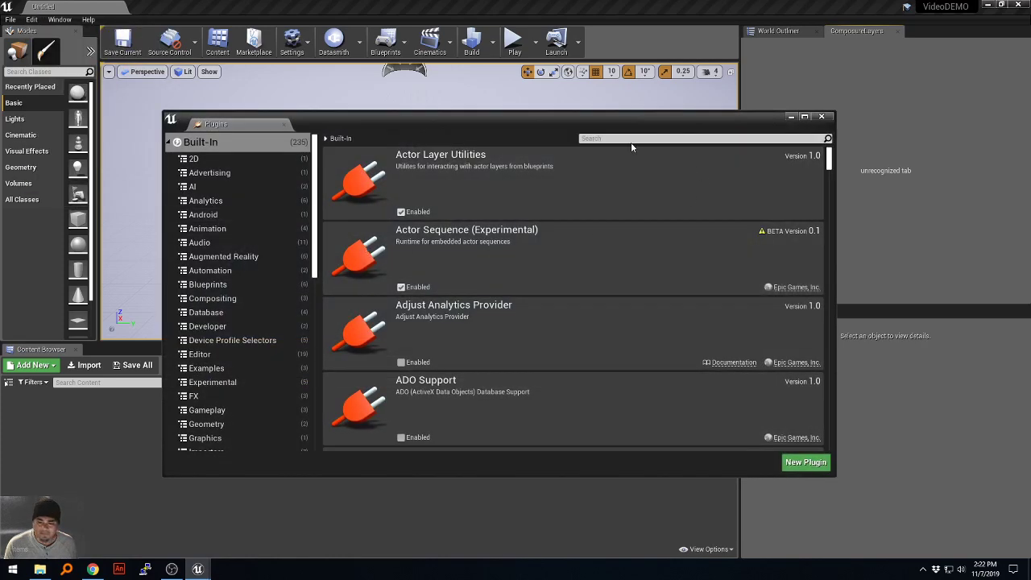
click(630, 139)
text(composure)
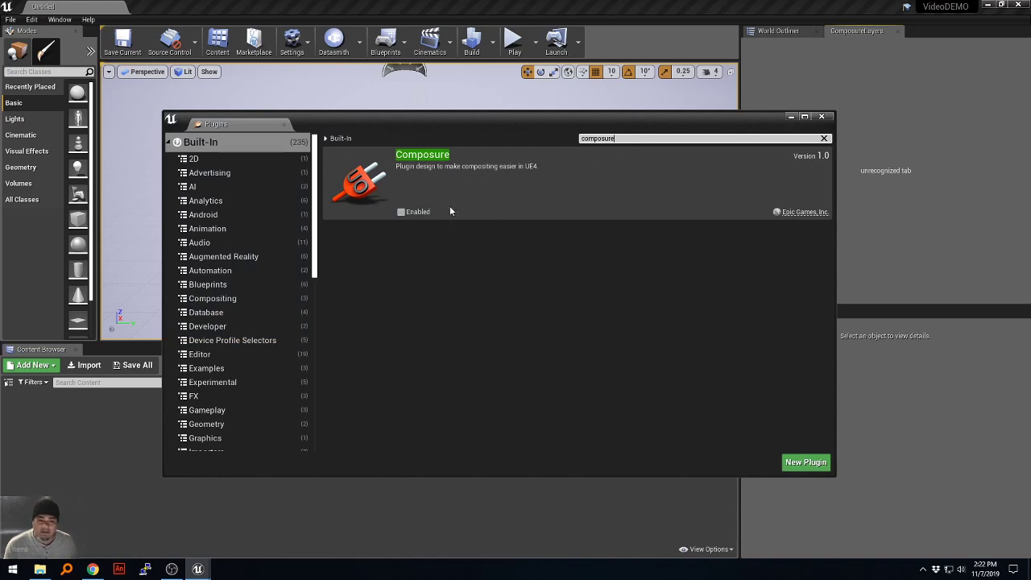
click(420, 212)
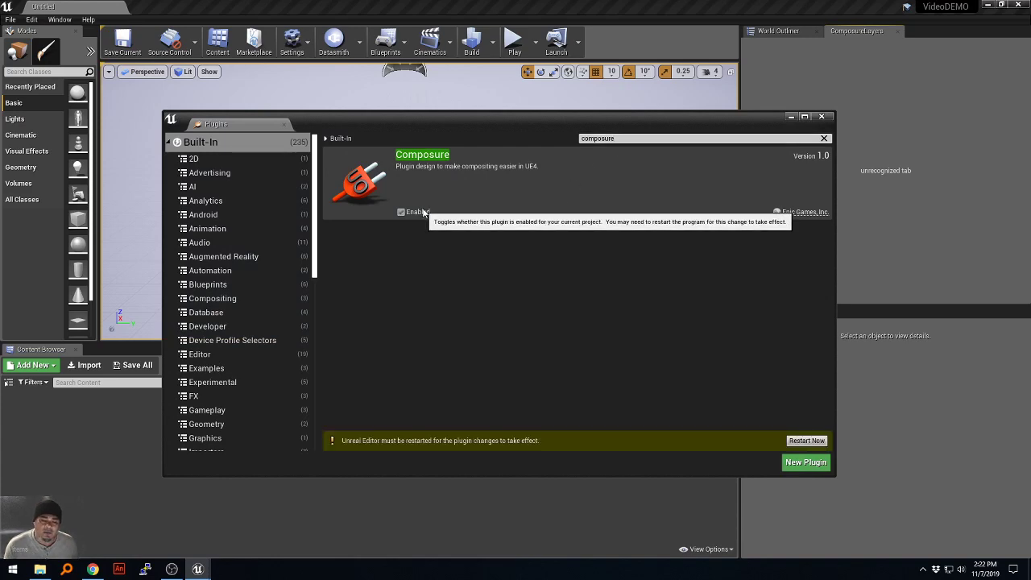
click(807, 441)
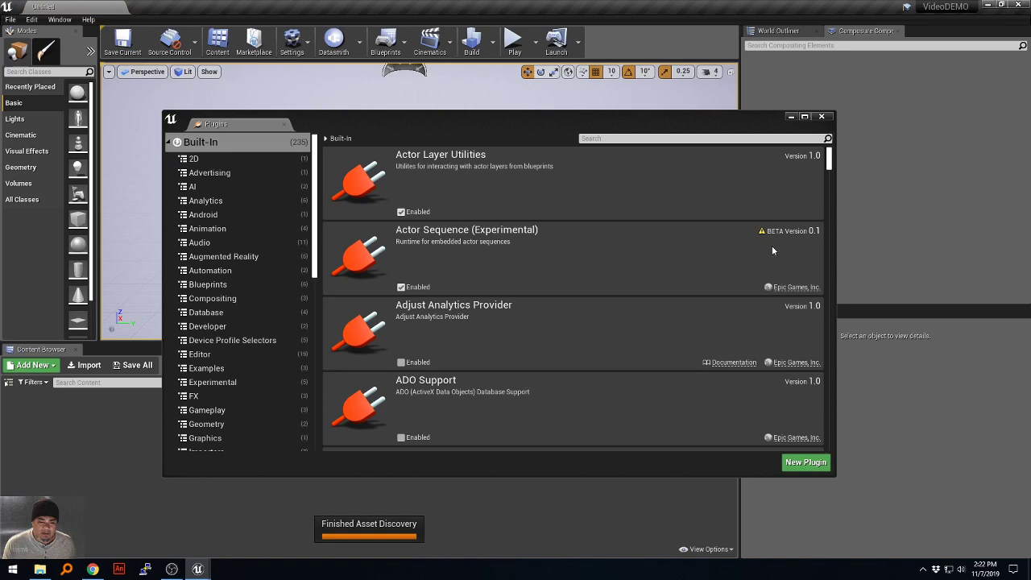
- Close the Plugins window, read the docs' Window > Composure Compositing step, and return to Unreal
click(822, 117)
click(93, 569)
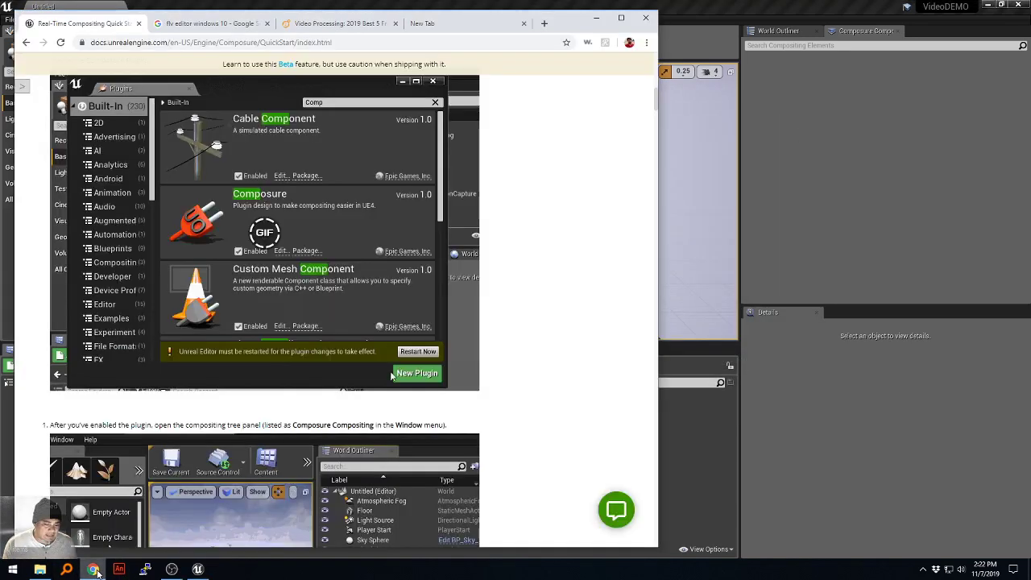
scroll(442, 401, down, 1)
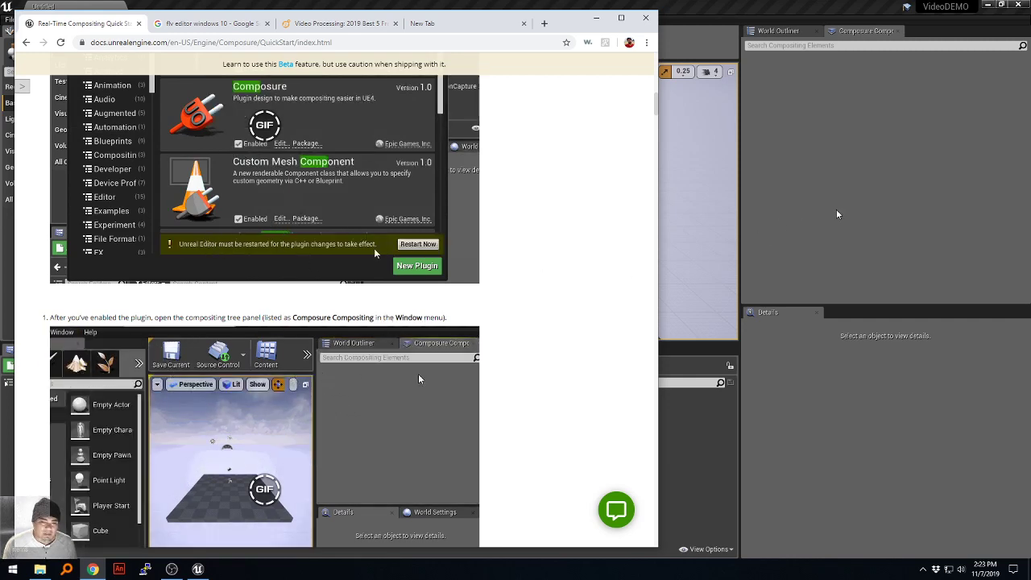
key(alt+Tab)
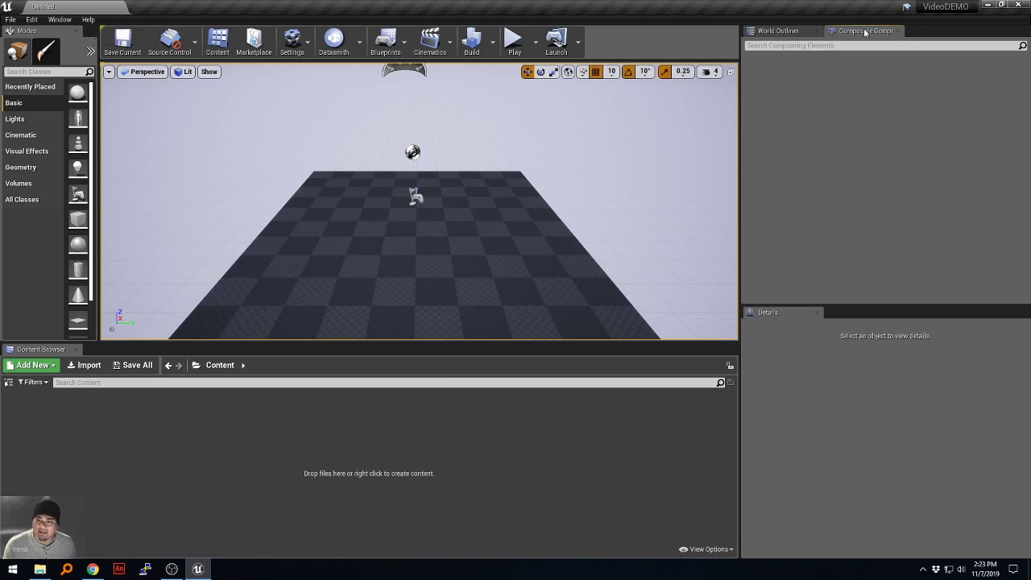
- Show the Composure Compositing panel from the Window menu
click(58, 20)
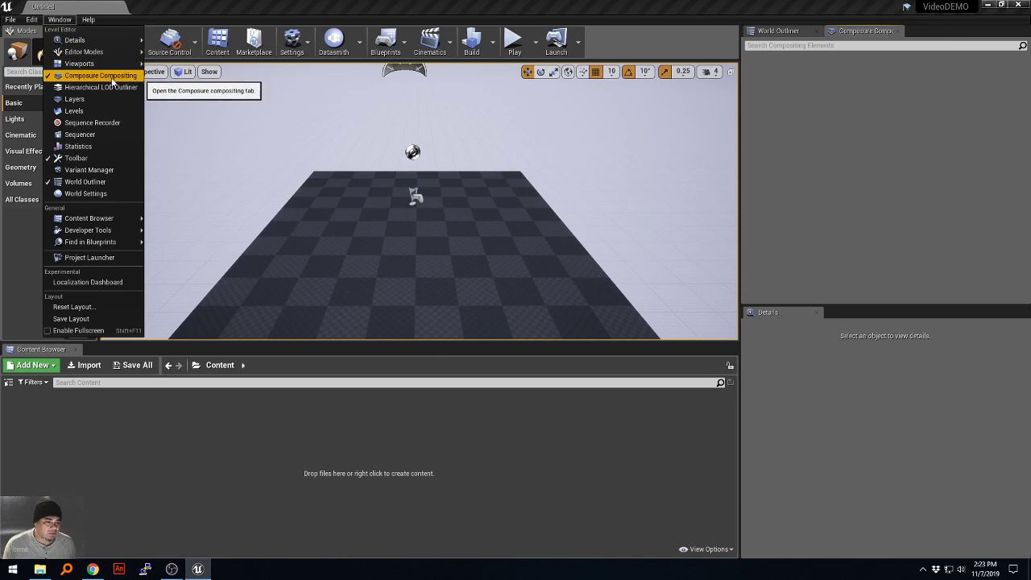
click(67, 23)
click(71, 21)
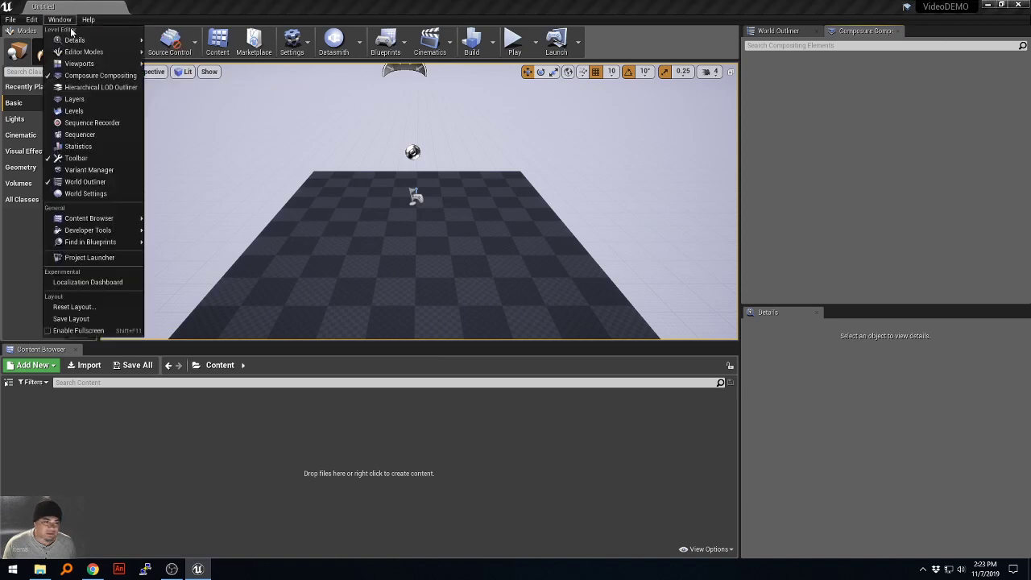
click(97, 75)
click(67, 22)
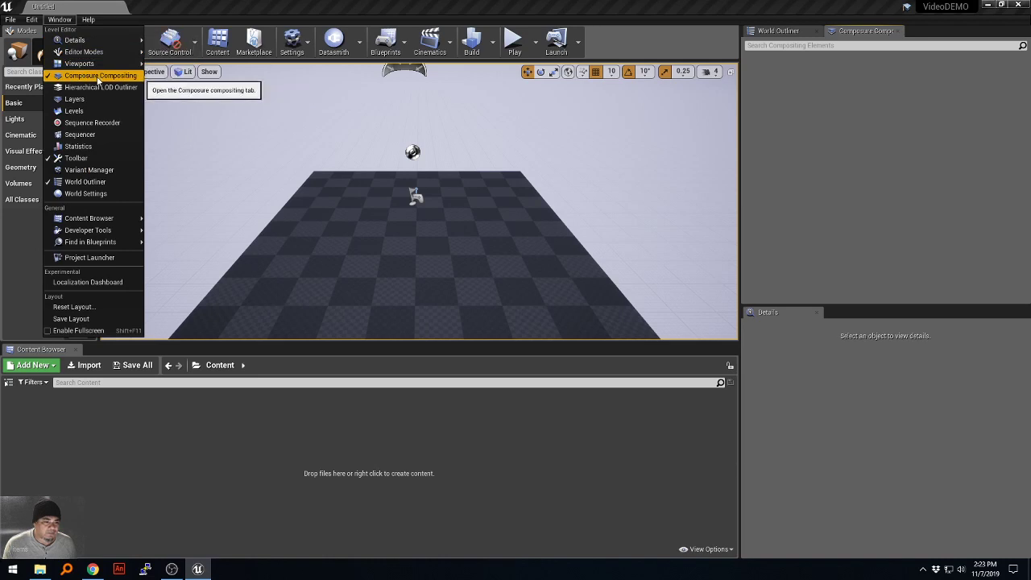
click(98, 76)
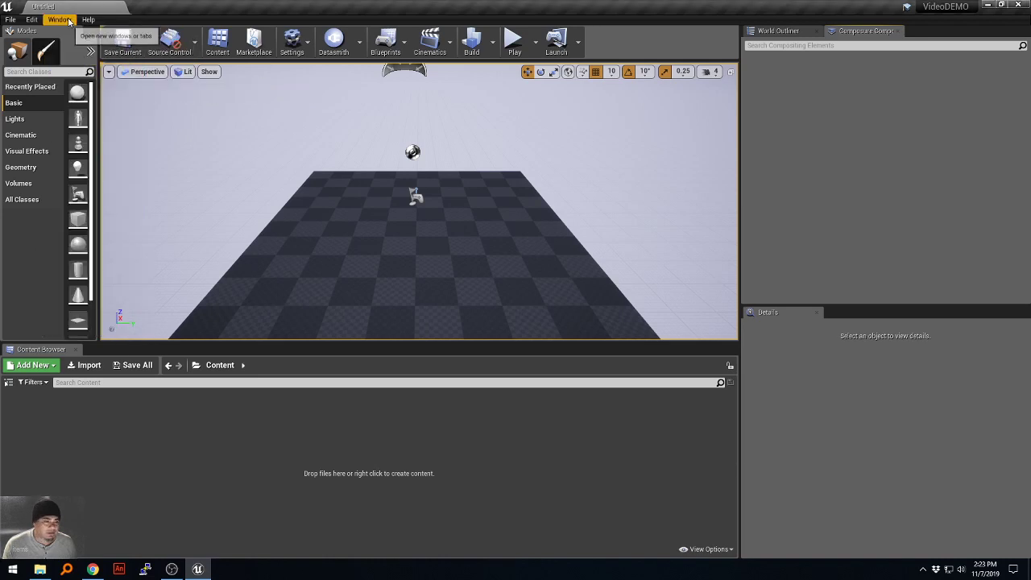
click(59, 19)
click(97, 76)
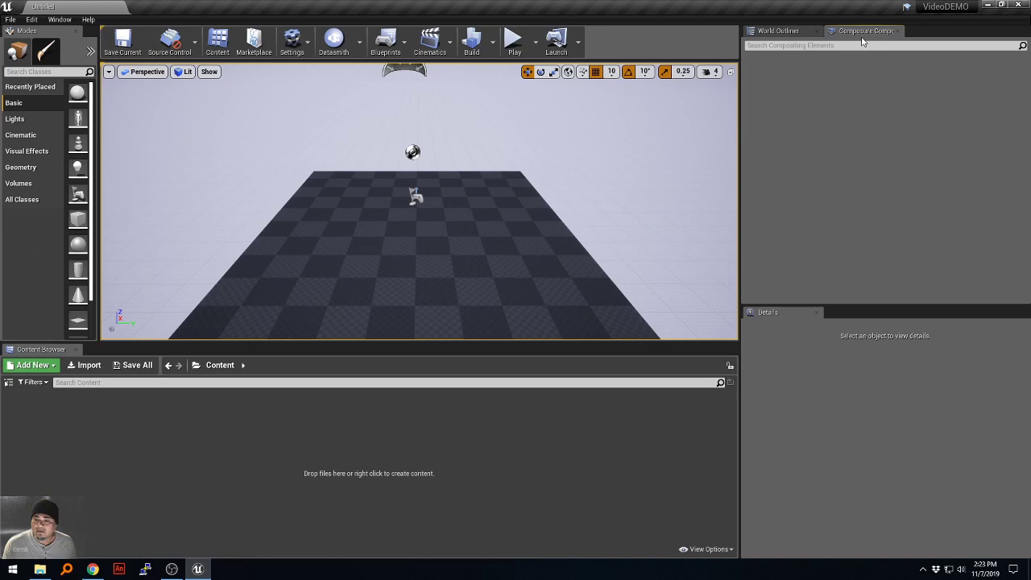
- Read the Quick Start through '2 - Add a Root Comp Element', then return to Unreal
click(93, 570)
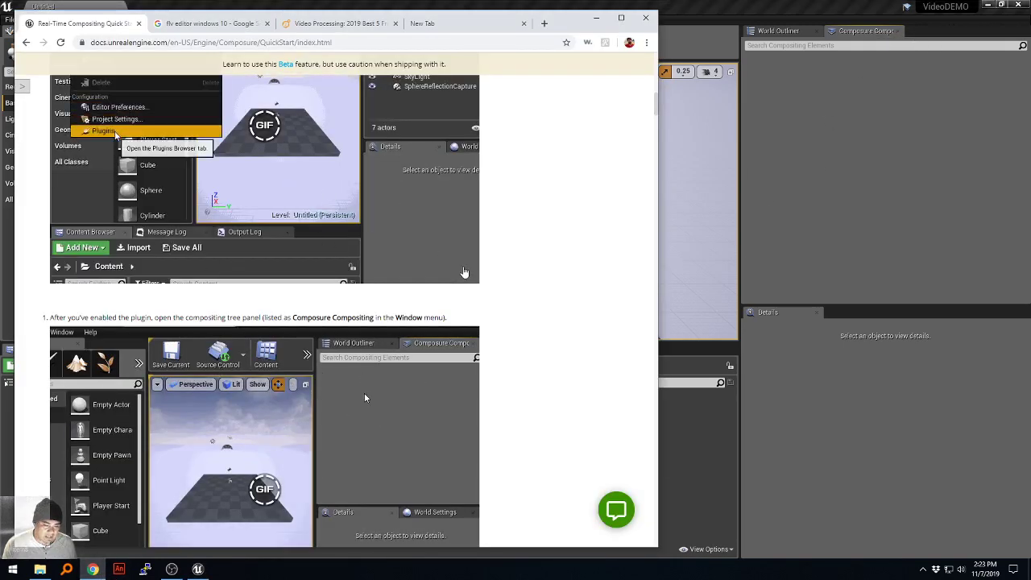
scroll(532, 292, down, 2)
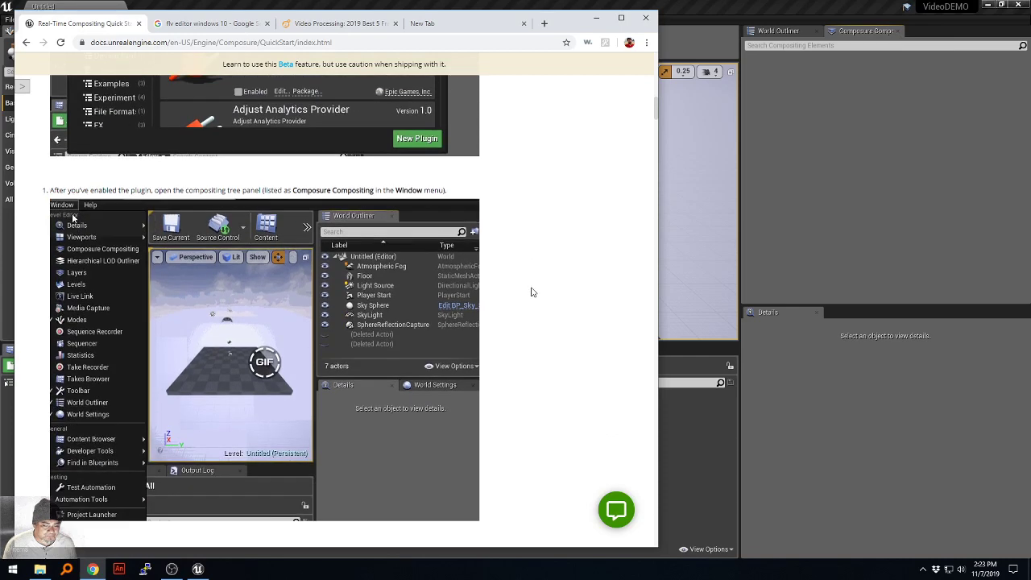
scroll(532, 292, down, 1)
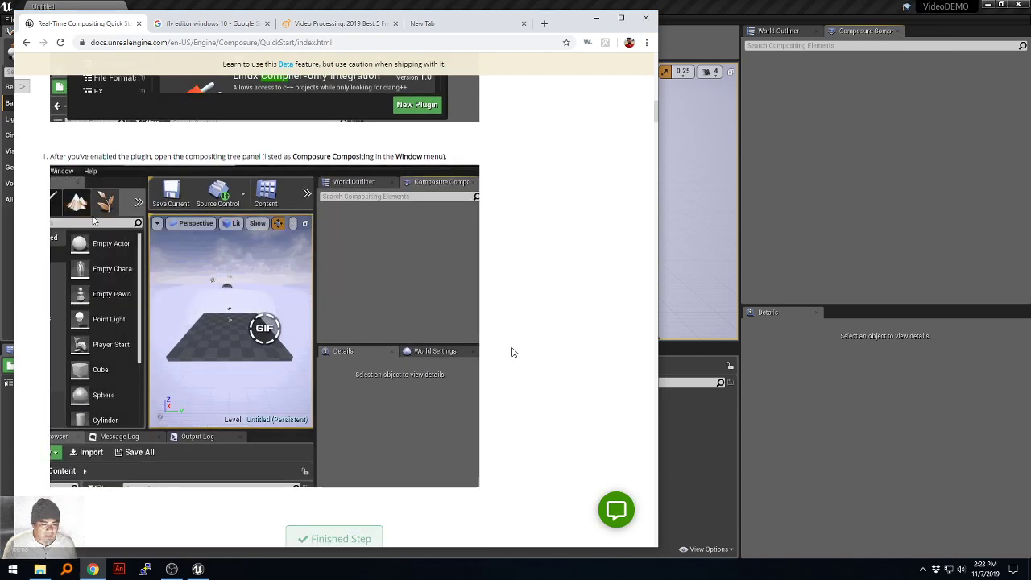
scroll(513, 352, down, 1)
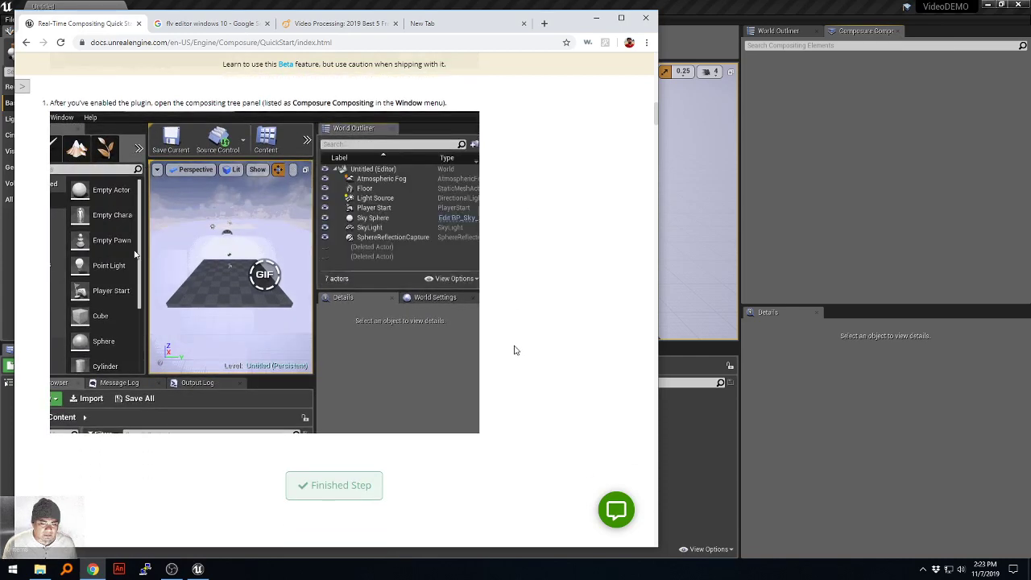
scroll(378, 250, up, 1)
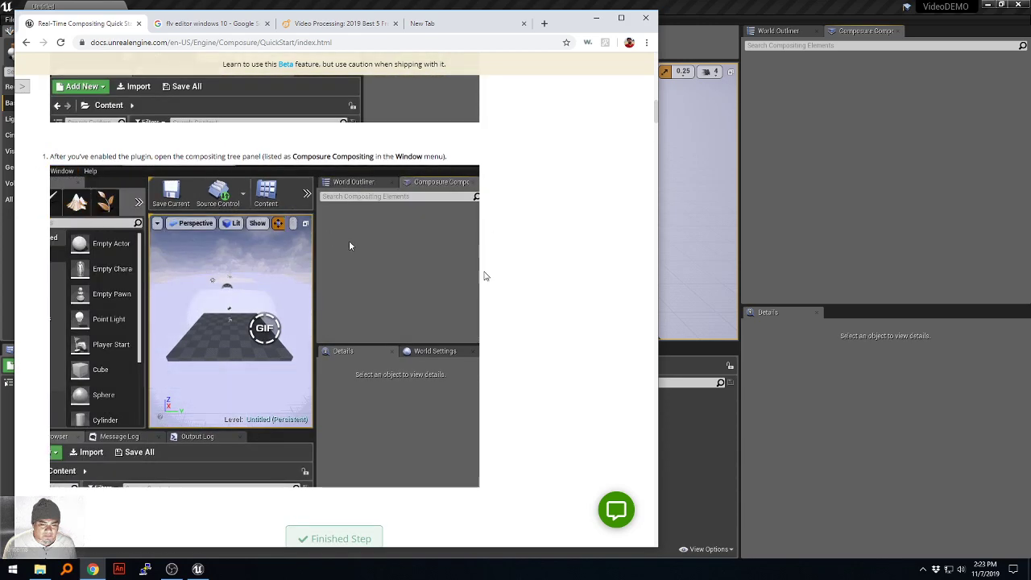
scroll(486, 324, down, 3)
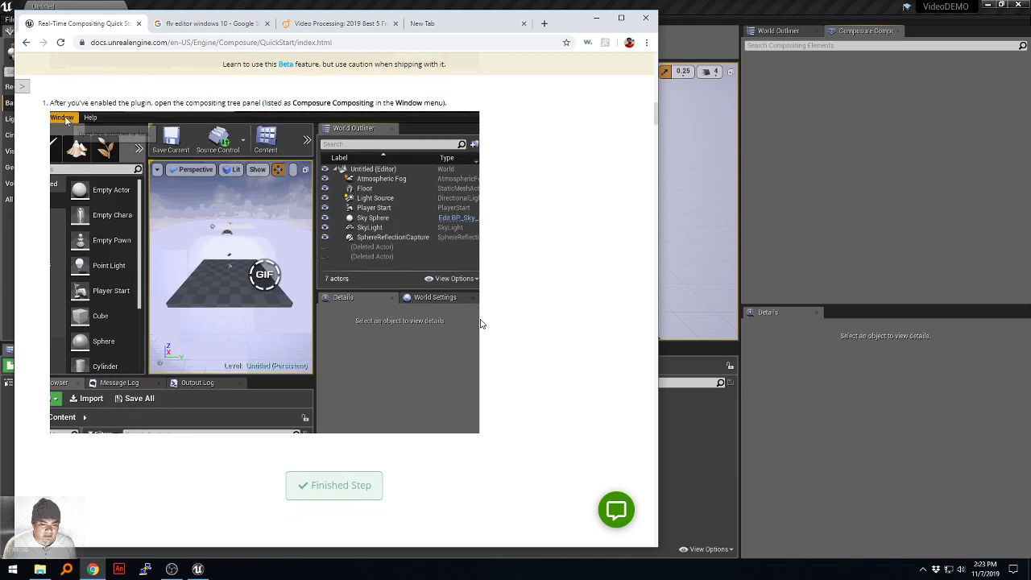
scroll(485, 324, down, 6)
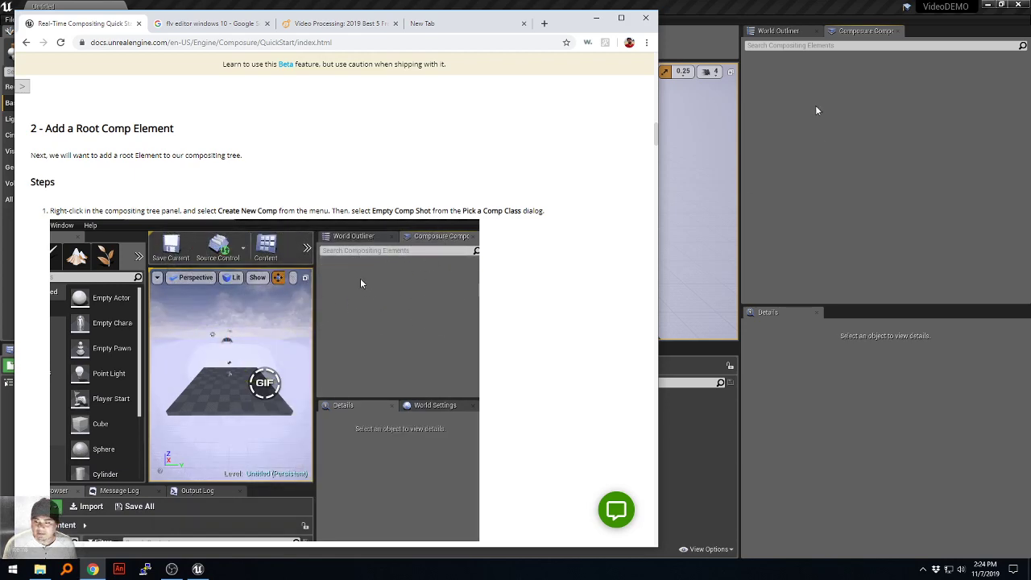
click(810, 104)
- Create an Empty Comp Shot named 0010_comp and pin its preview in the viewport
right_click(806, 93)
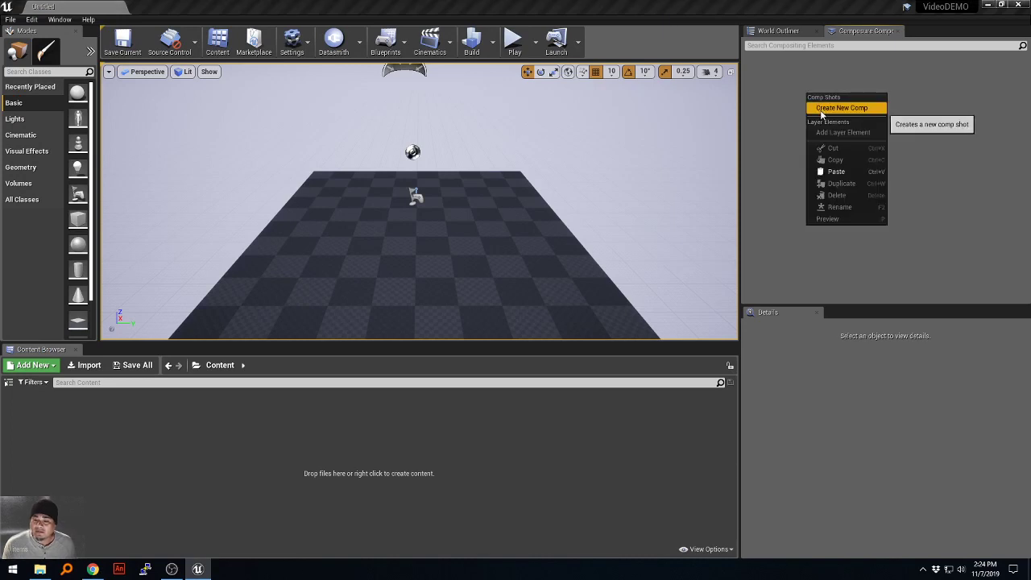
click(822, 111)
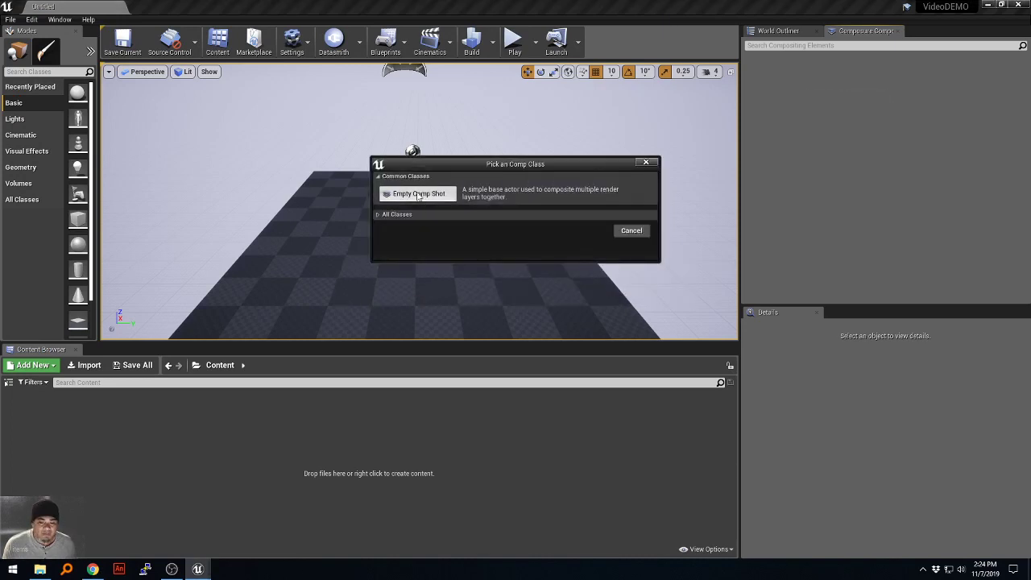
click(411, 194)
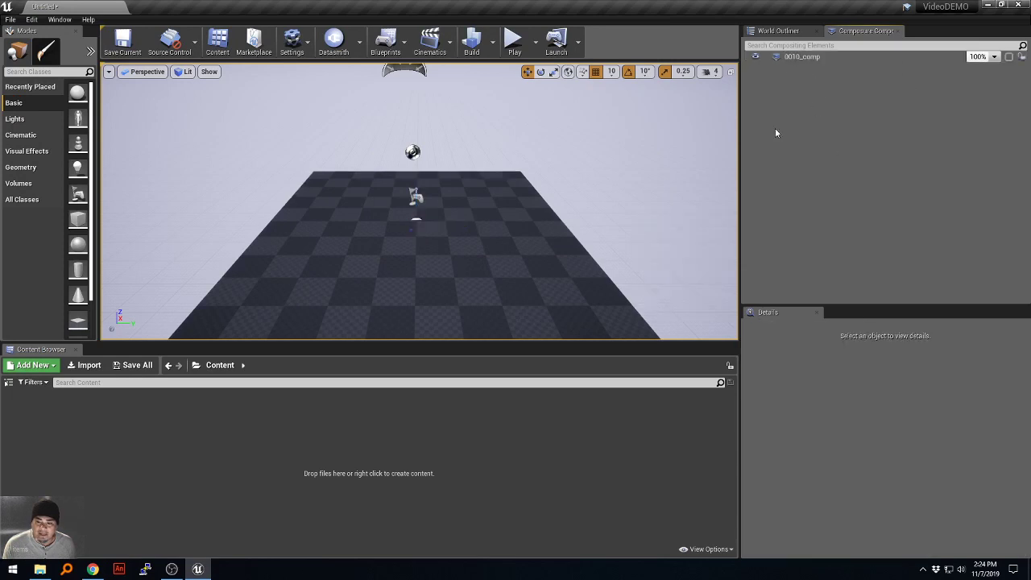
click(787, 56)
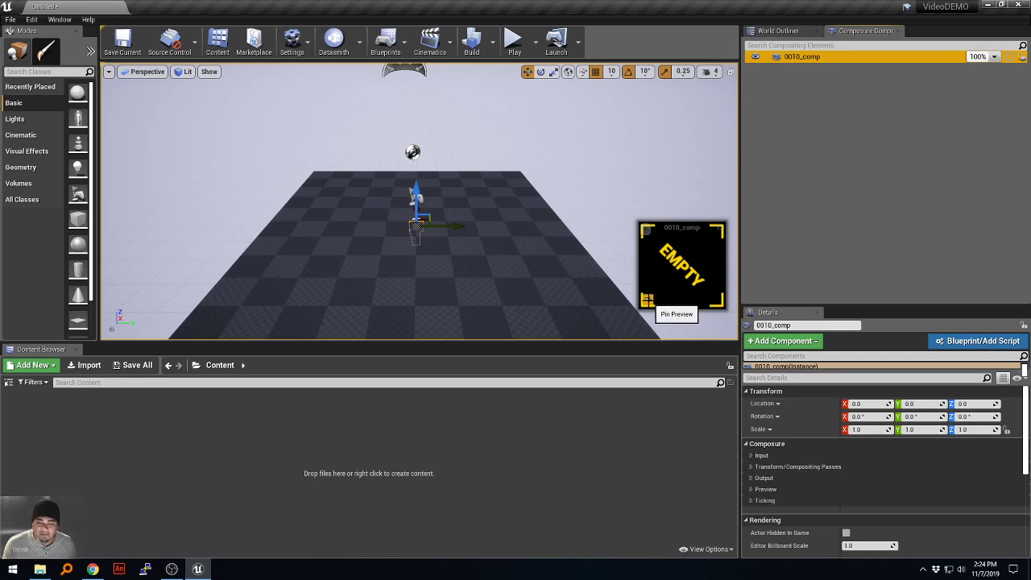
click(647, 300)
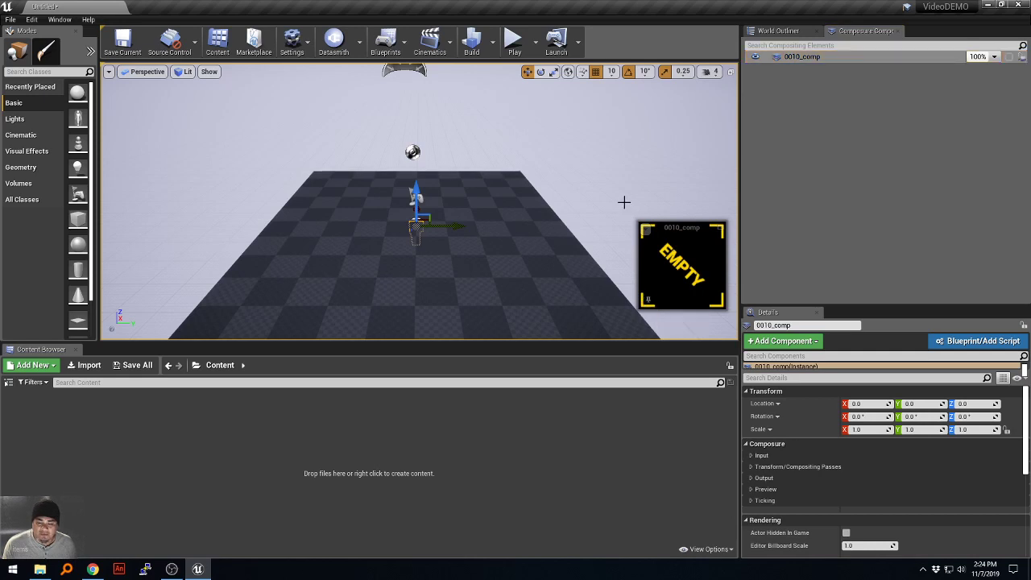
click(332, 160)
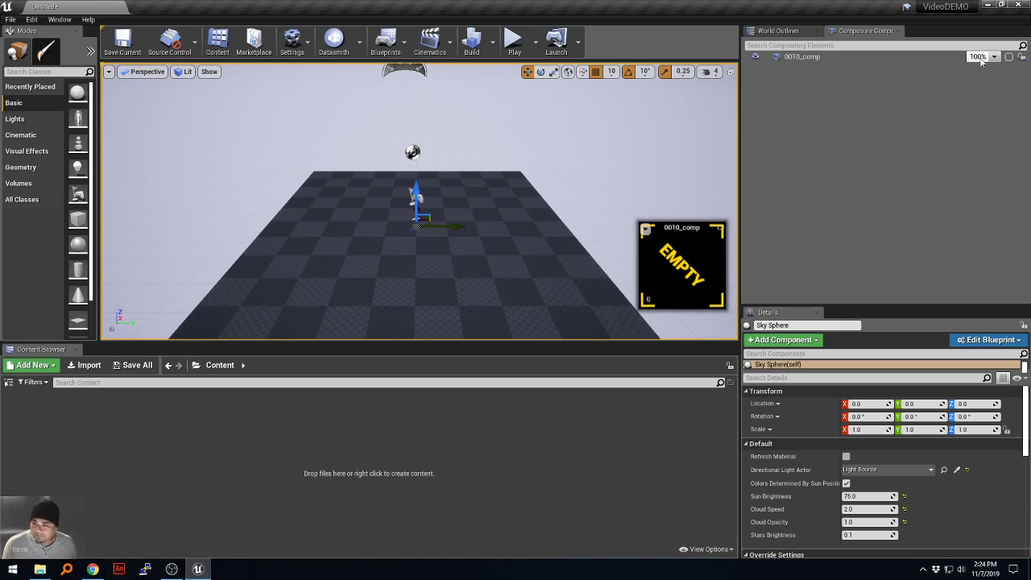
- Restore down the editor window and scroll the docs to '3 - Add a Media/Video Element'
click(1003, 6)
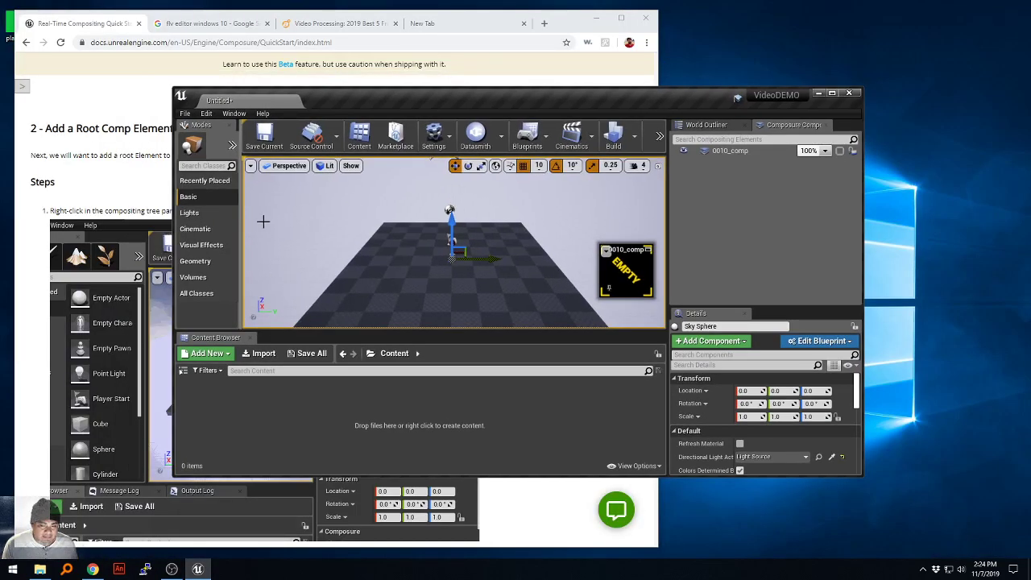
click(383, 64)
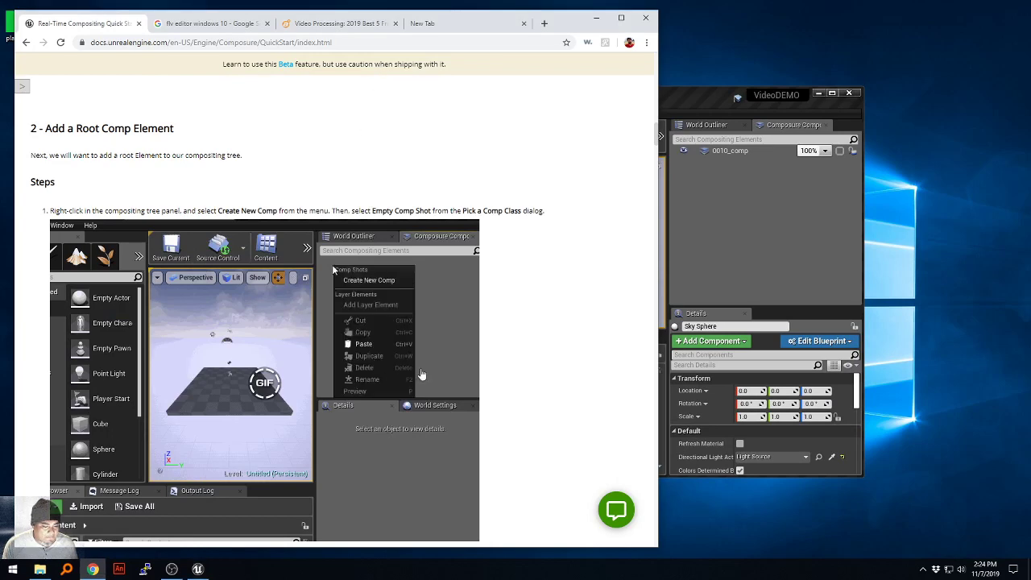
scroll(437, 365, down, 4)
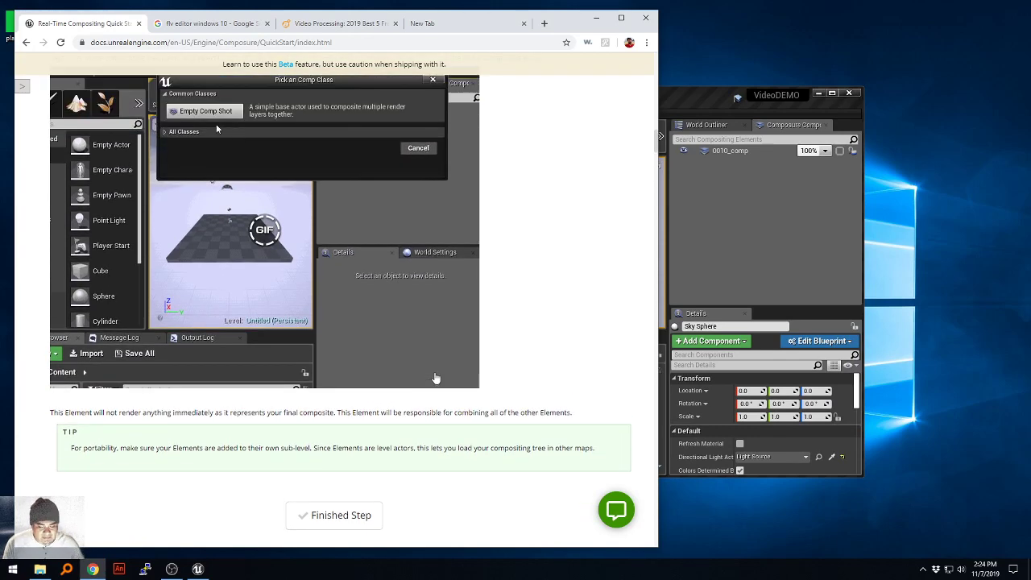
scroll(435, 376, up, 2)
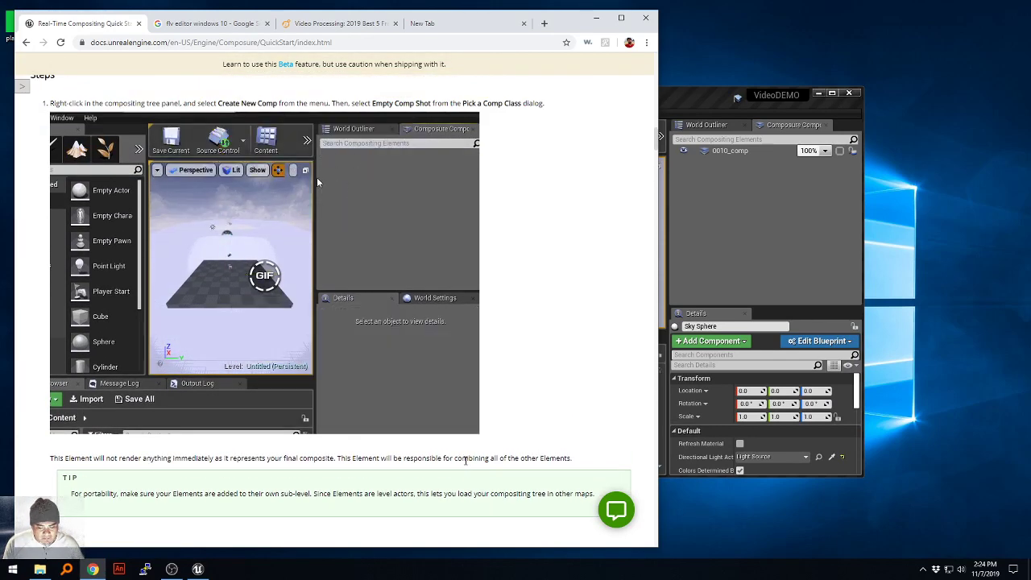
scroll(470, 474, down, 1)
scroll(470, 474, down, 1)
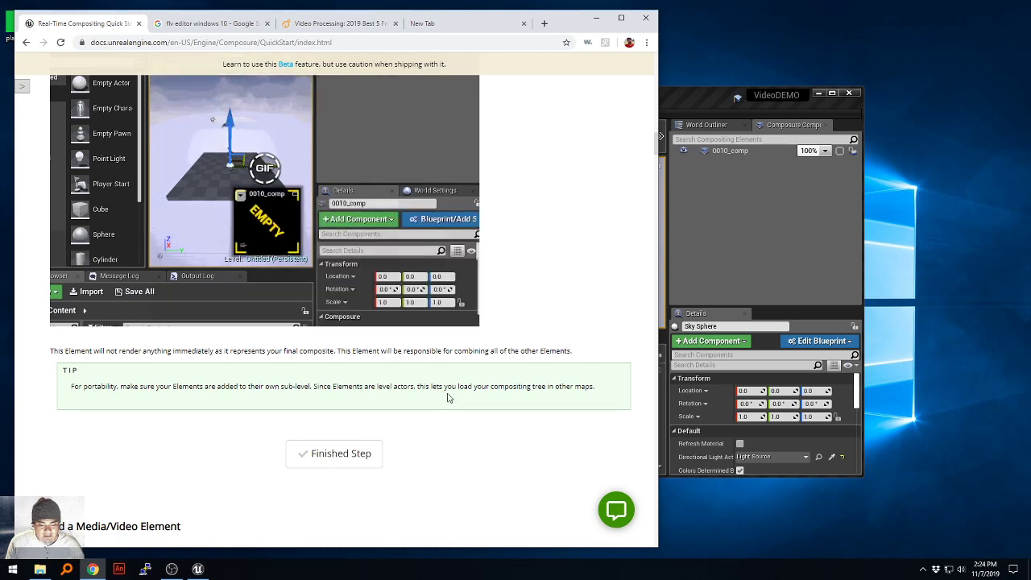
scroll(447, 396, down, 1)
scroll(452, 399, down, 1)
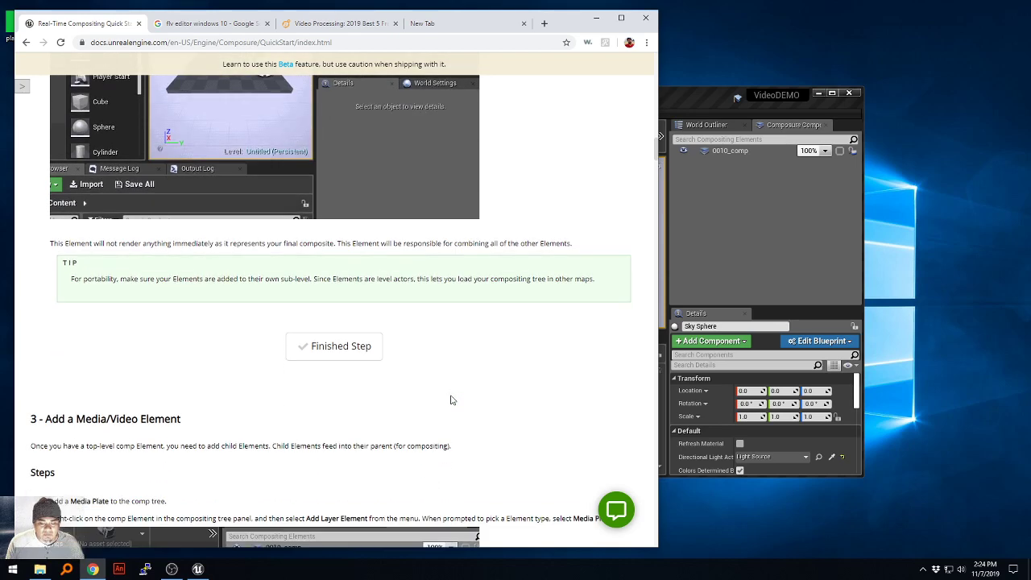
scroll(452, 400, down, 1)
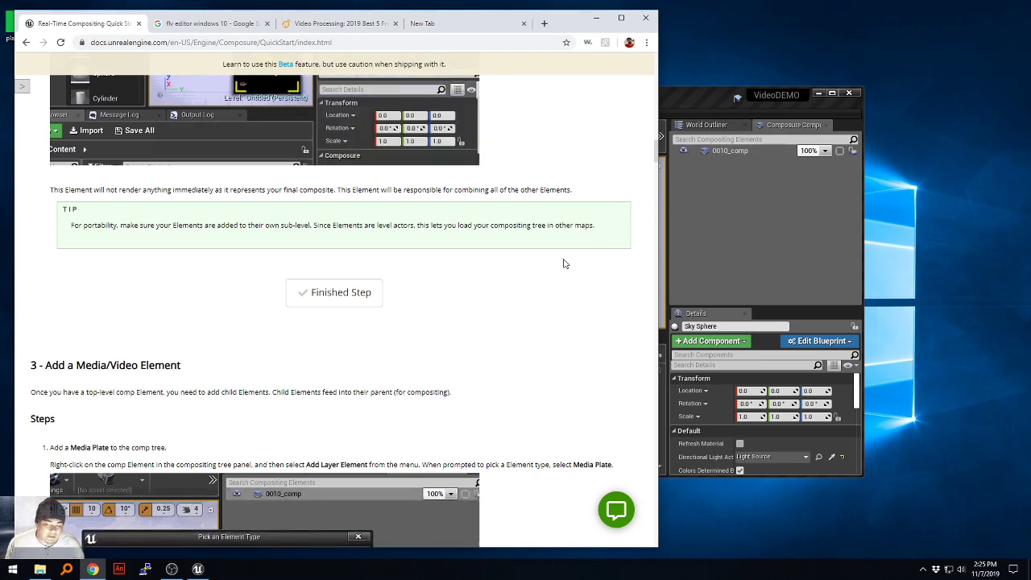
scroll(462, 316, down, 1)
scroll(464, 315, down, 2)
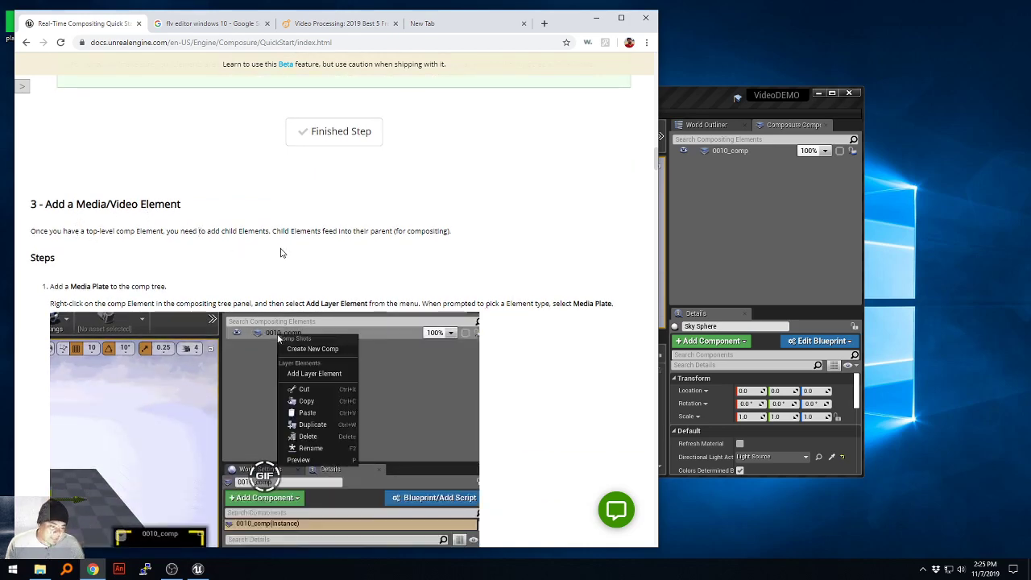
scroll(281, 253, down, 2)
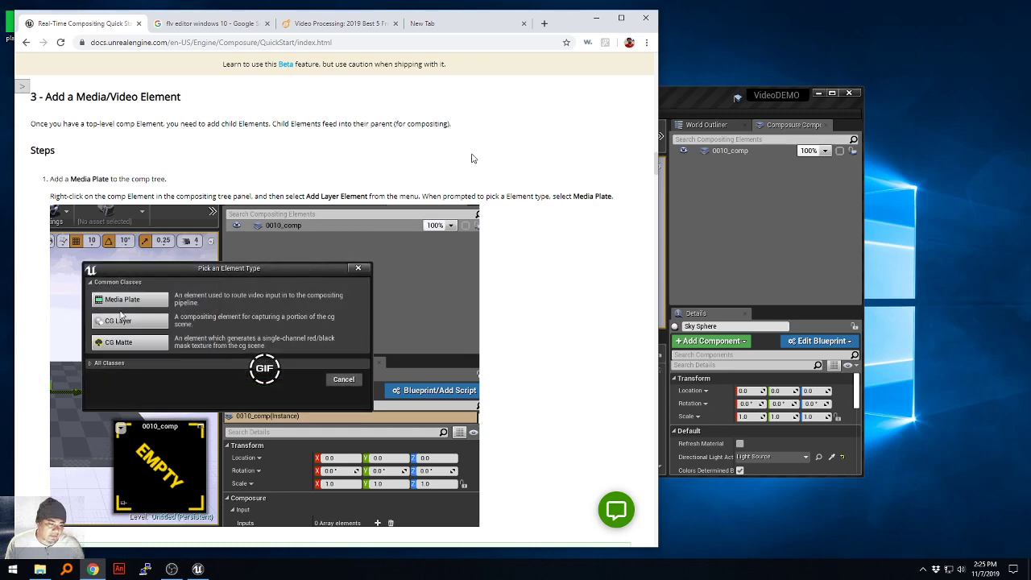
scroll(87, 123, down, 1)
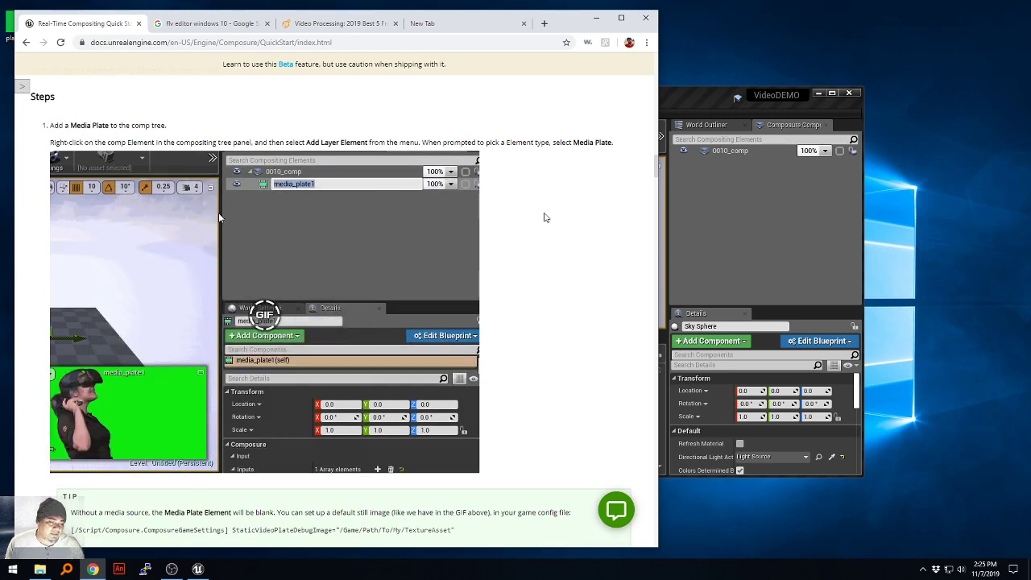
- Add a Media Plate layer element, media_plate1, under 0010_comp and select it
click(756, 223)
right_click(726, 190)
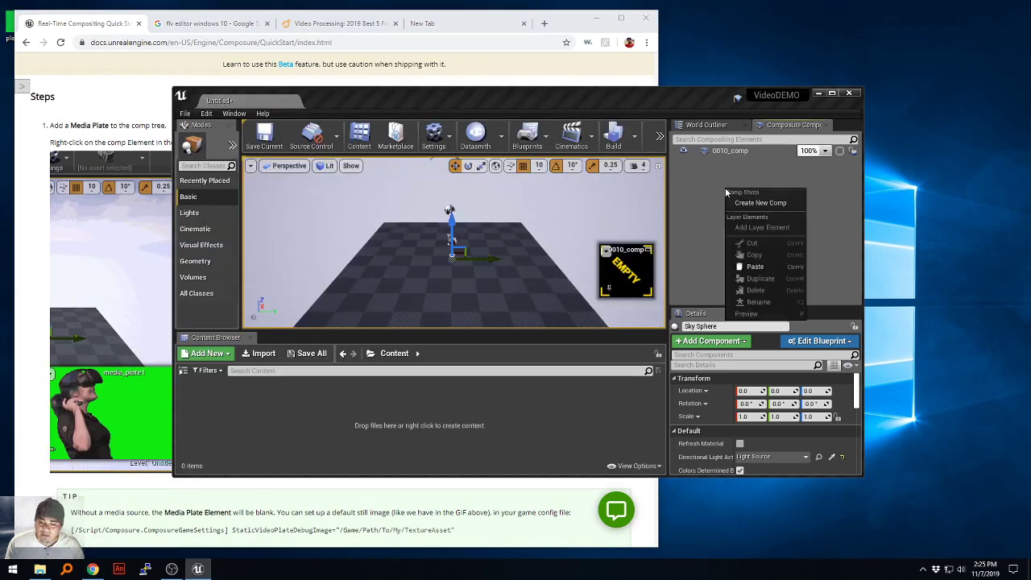
click(731, 150)
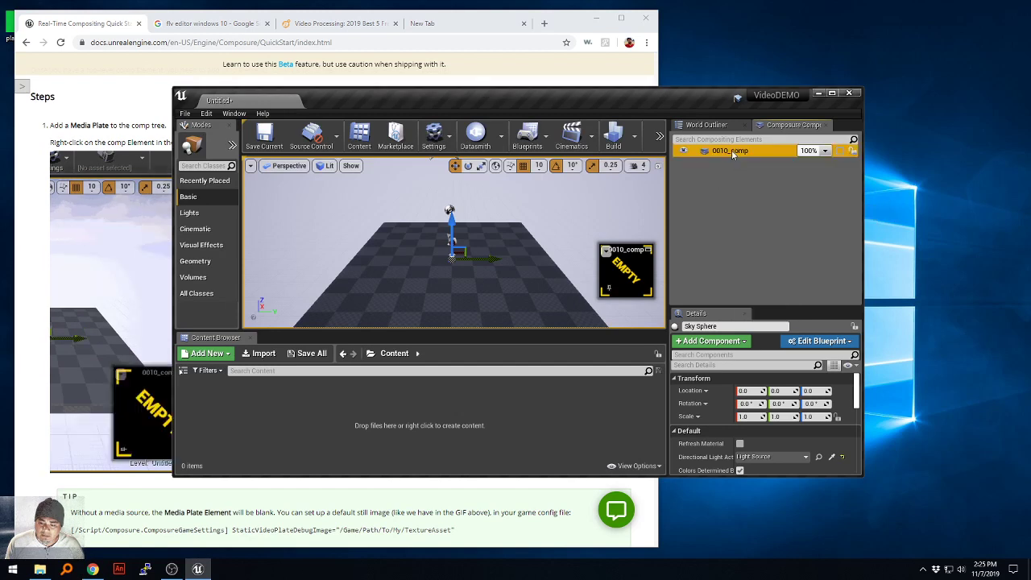
right_click(732, 151)
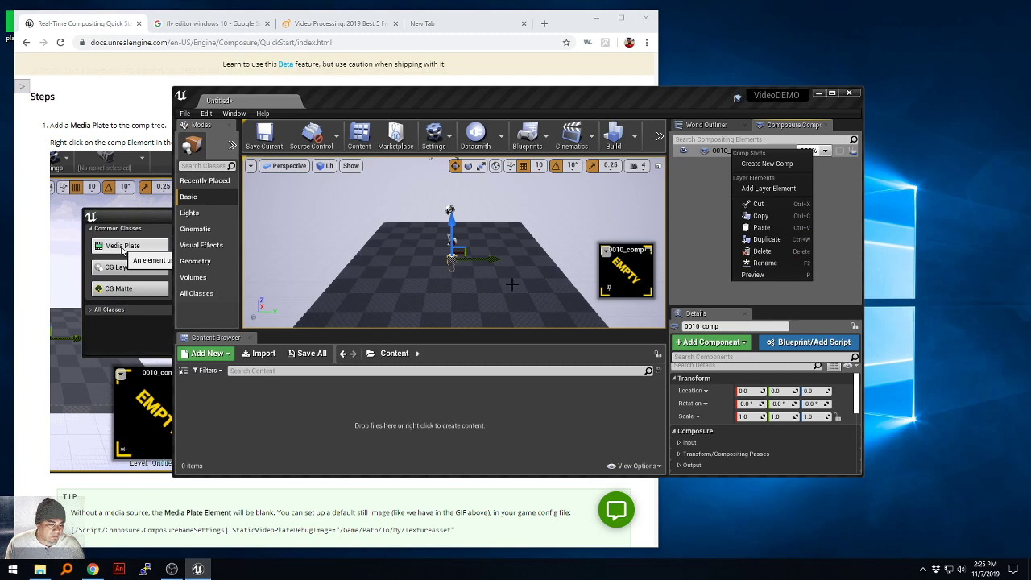
click(768, 189)
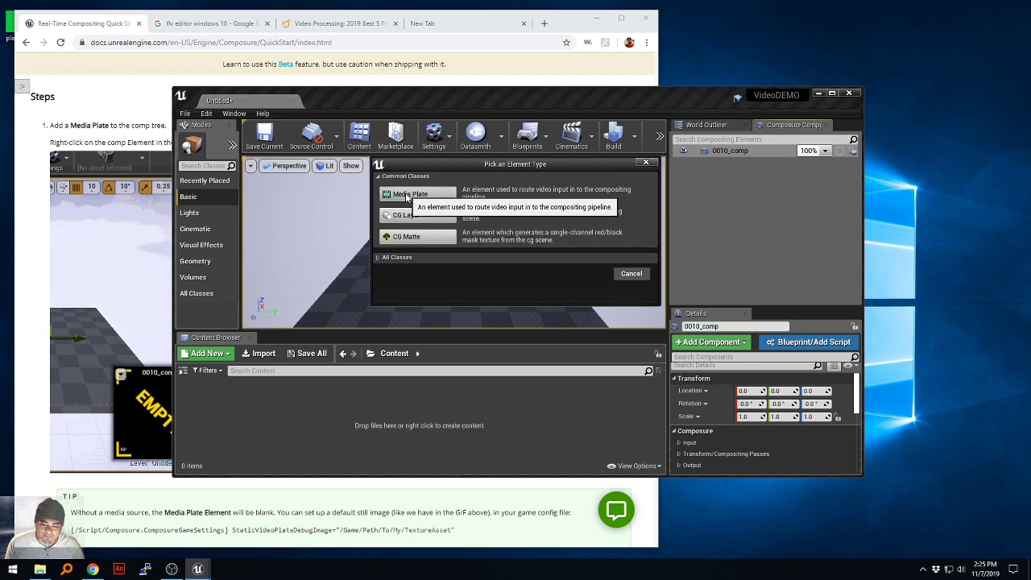
click(407, 195)
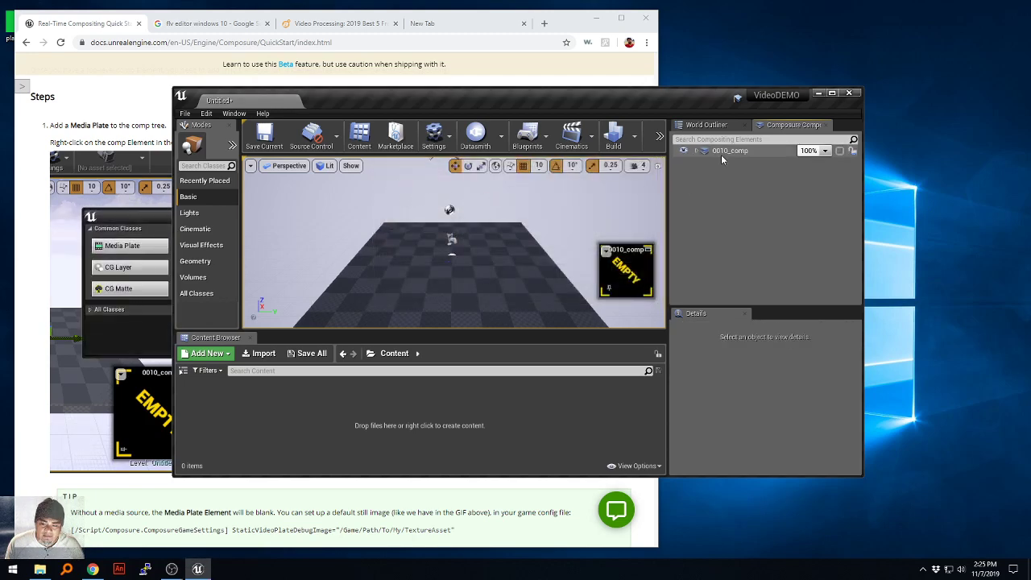
drag(564, 95, 774, 74)
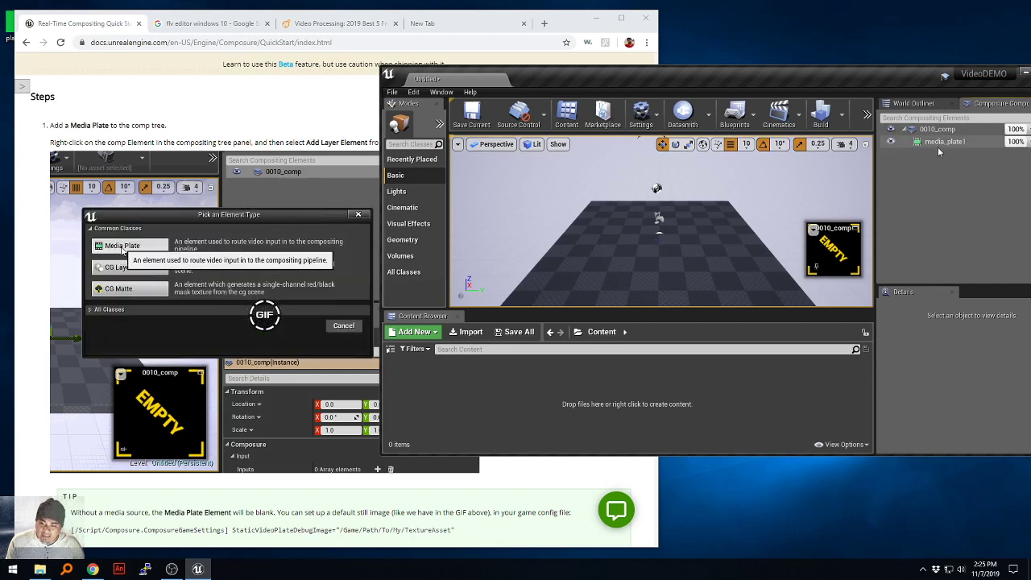
click(921, 145)
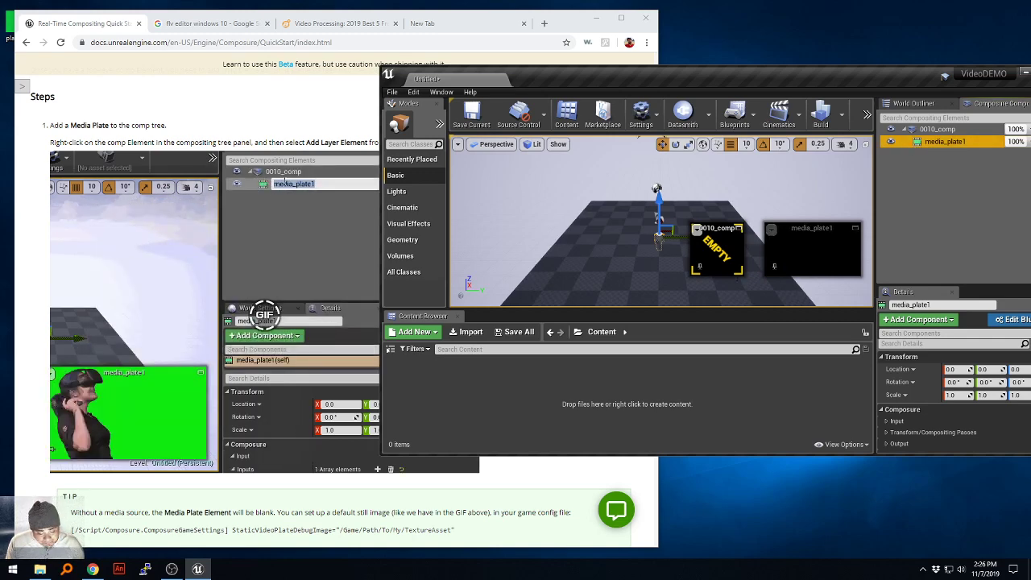
- Check the guide's 'Set your Media Source' section and hide the empty 0010_comp preview
click(314, 490)
scroll(348, 423, down, 2)
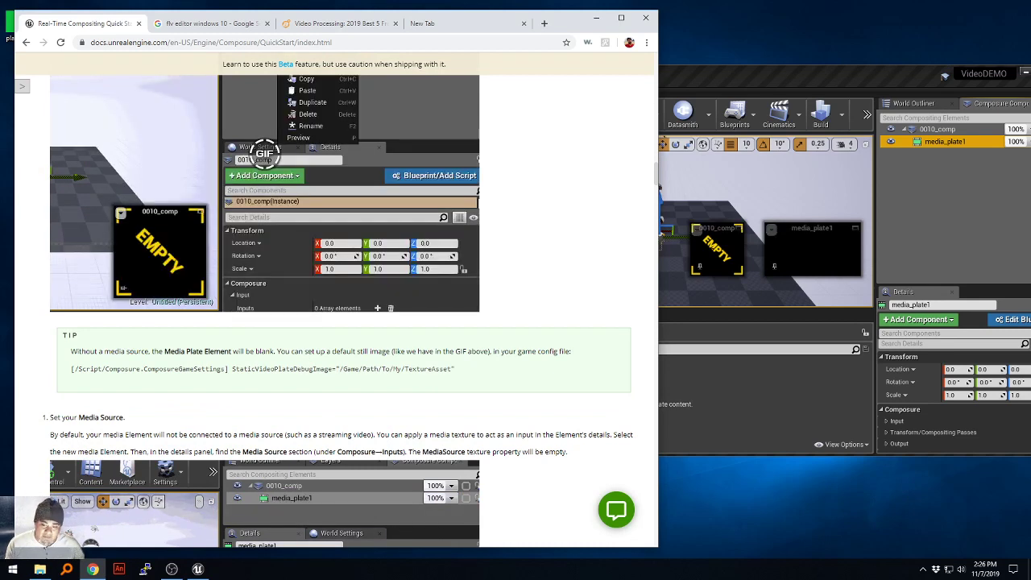
click(698, 231)
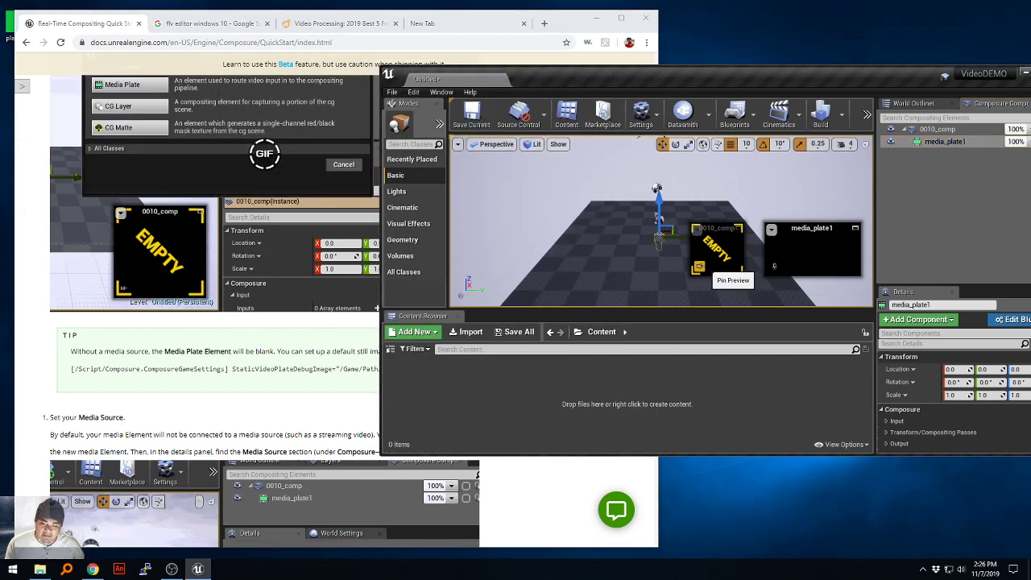
click(749, 286)
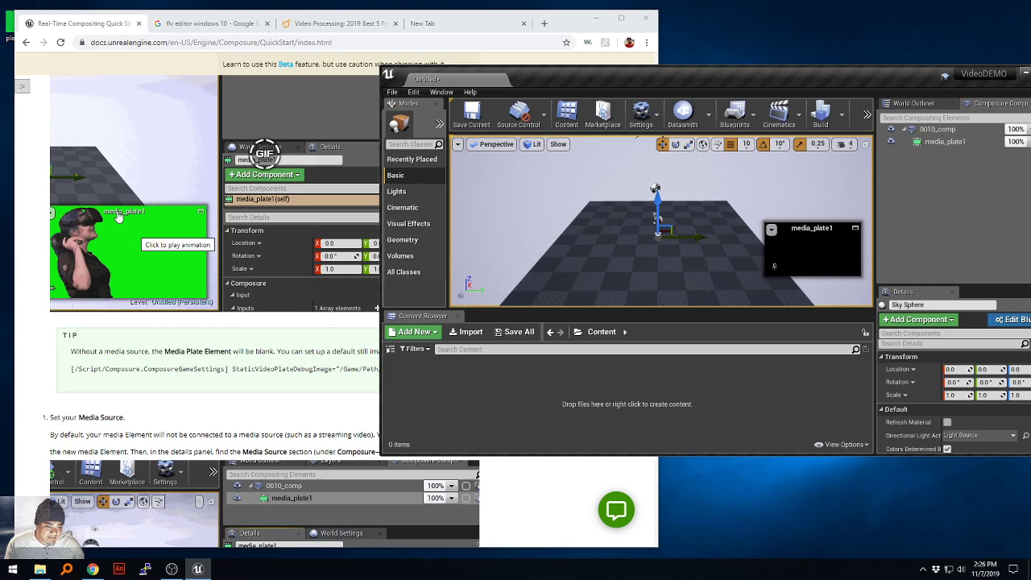
click(286, 359)
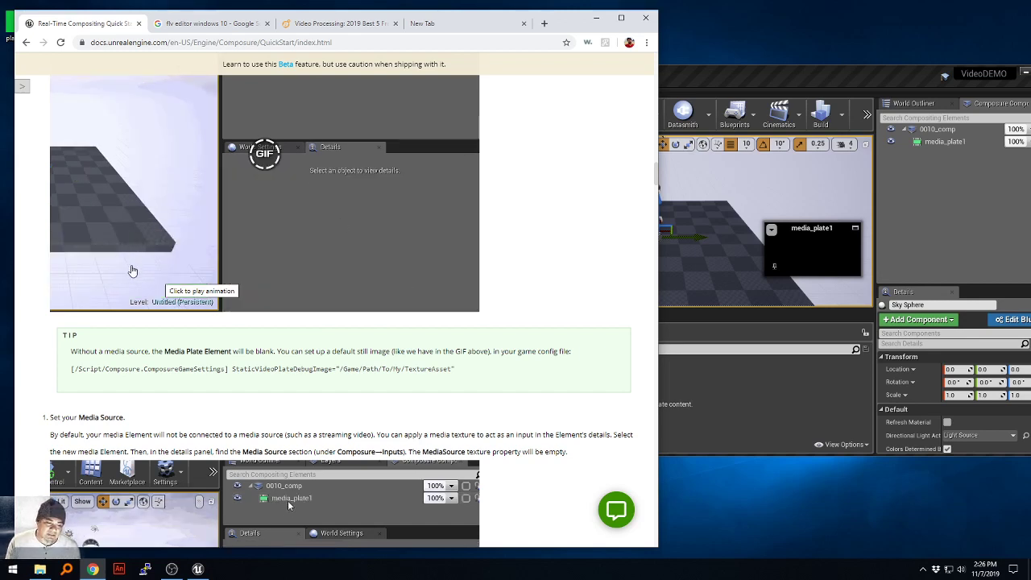
- Highlight the tip's default still-image config line, then bring Unreal Editor forward and move it up-left
drag(453, 370, 74, 369)
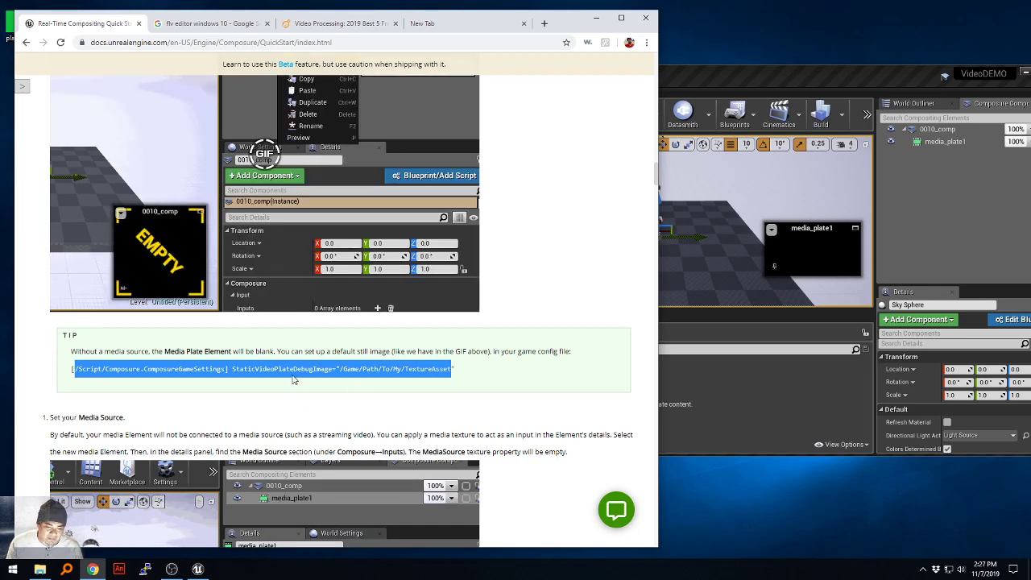
scroll(407, 379, up, 2)
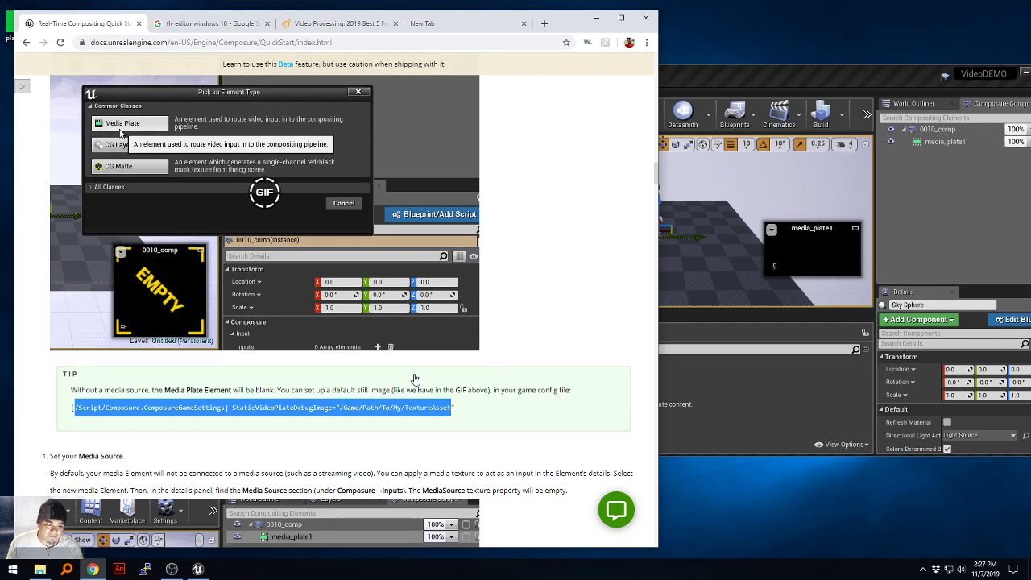
scroll(197, 357, down, 3)
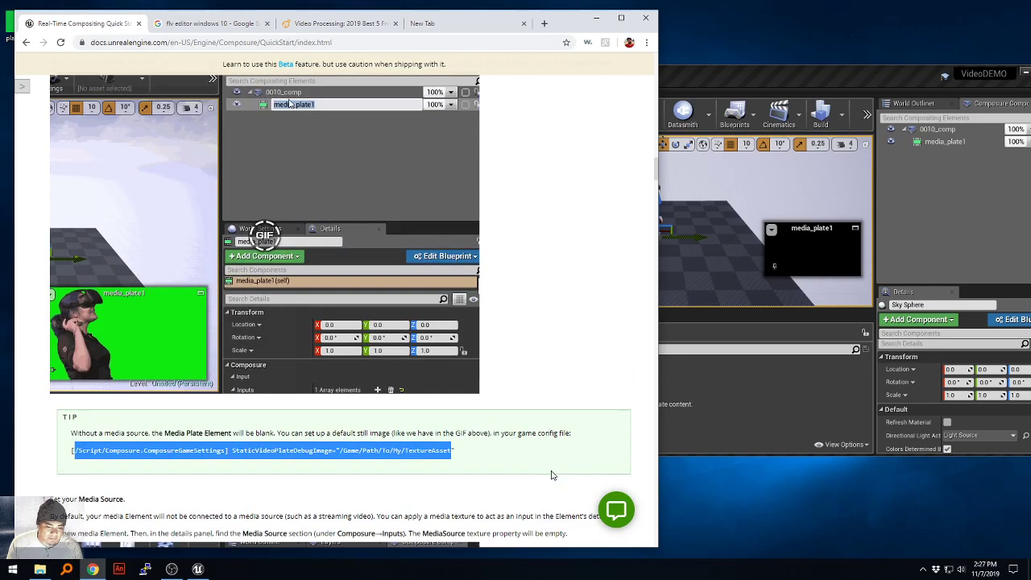
click(509, 335)
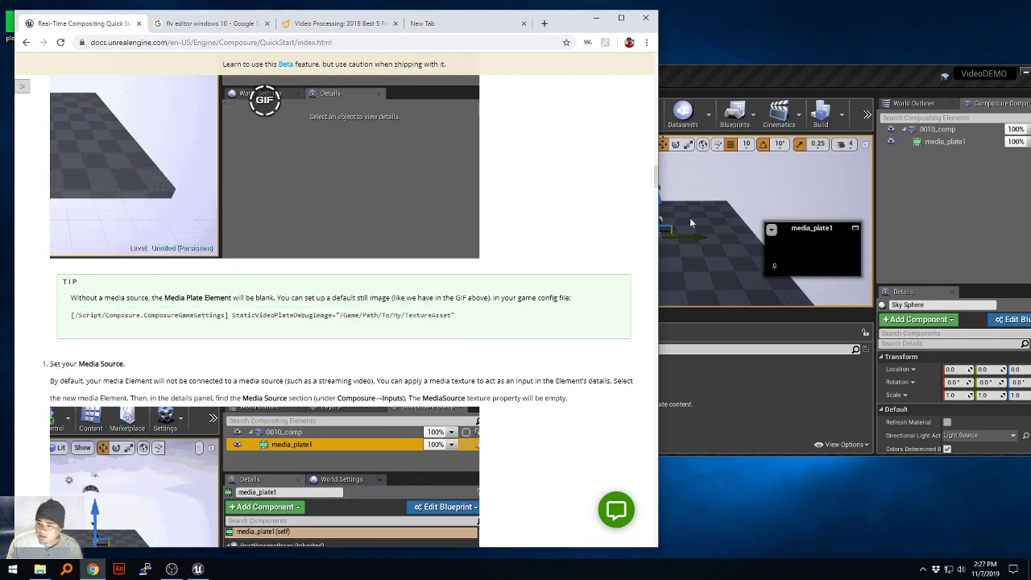
drag(885, 70, 862, 41)
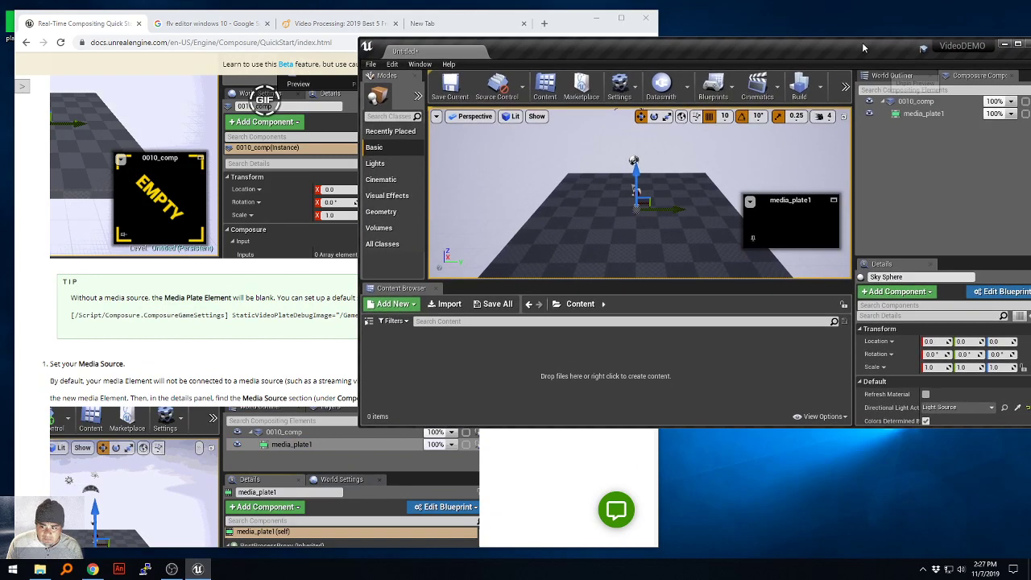
- Select media_plate1 in the compositing list, then highlight the 'Set your Media Source' text in Chrome
click(911, 113)
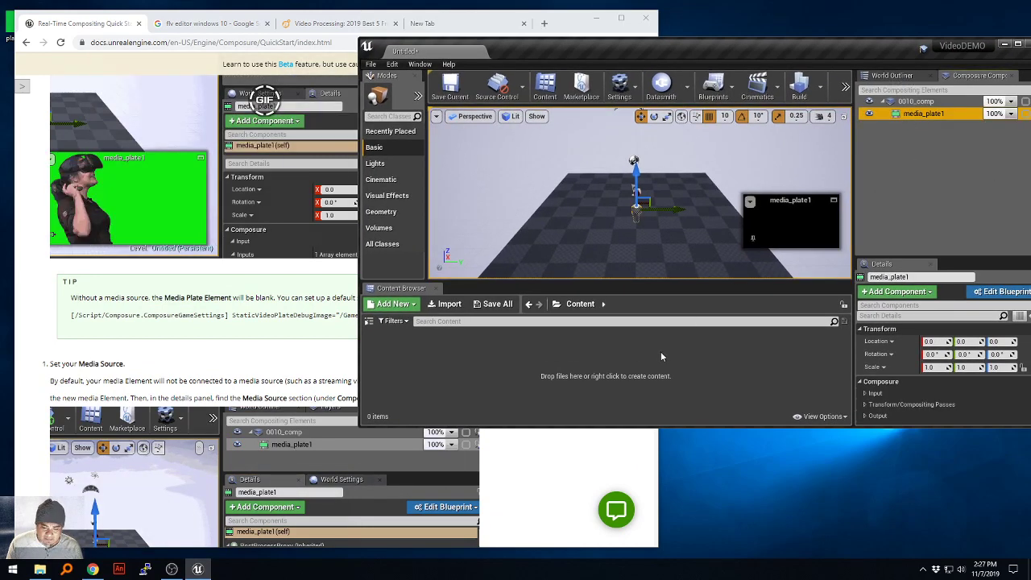
click(170, 371)
scroll(170, 369, down, 2)
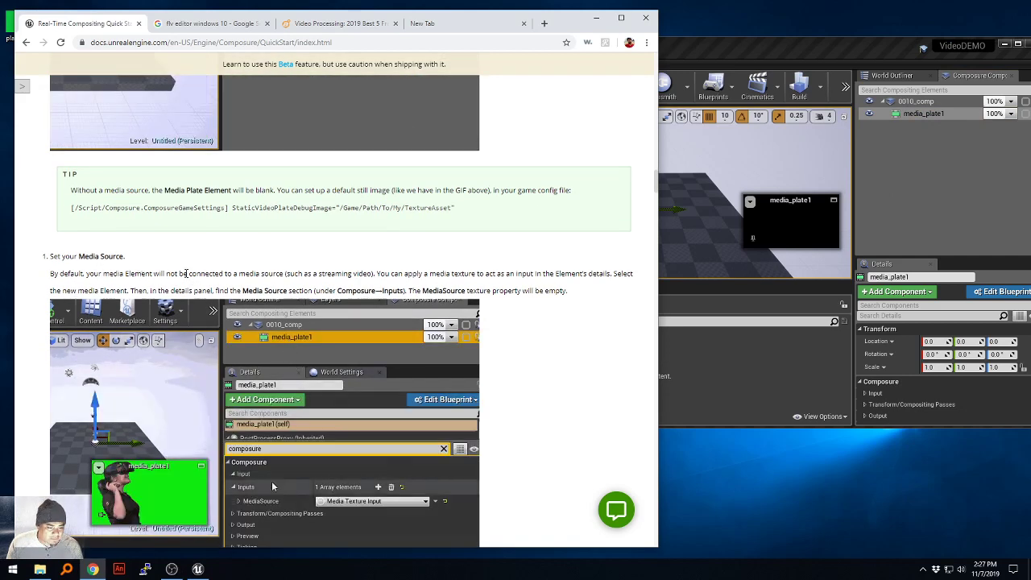
drag(187, 274, 464, 278)
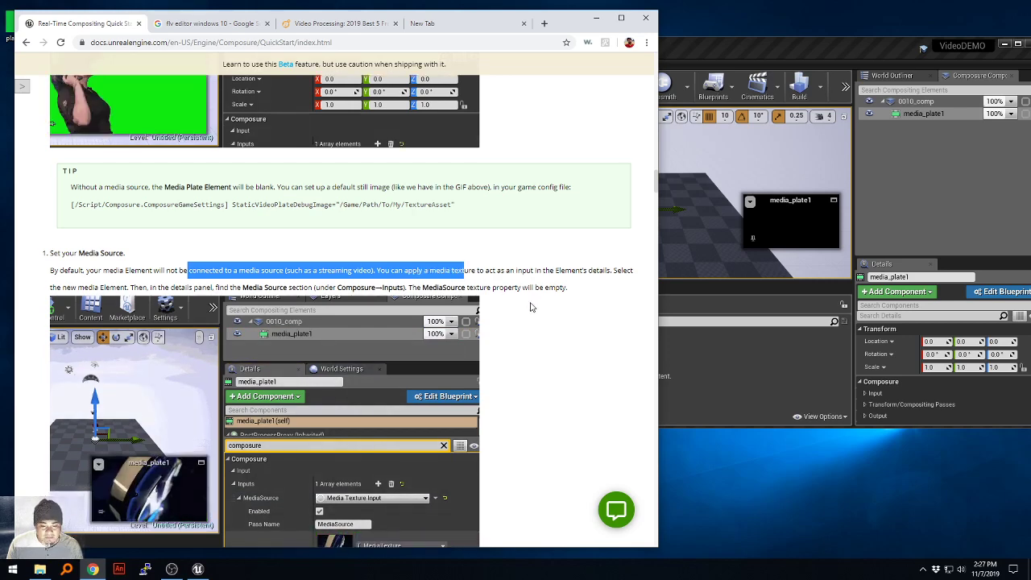
scroll(529, 306, down, 1)
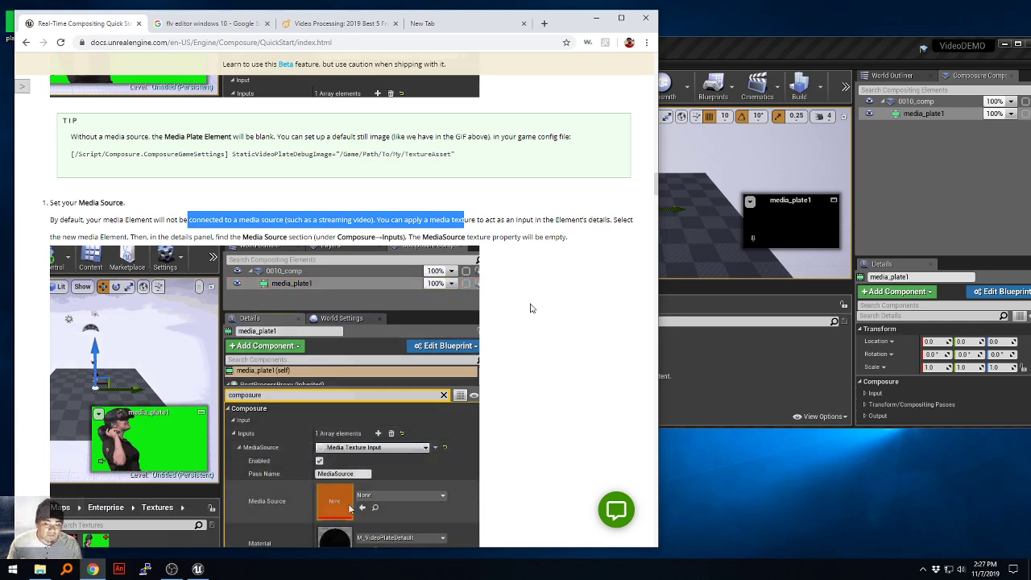
scroll(531, 308, down, 3)
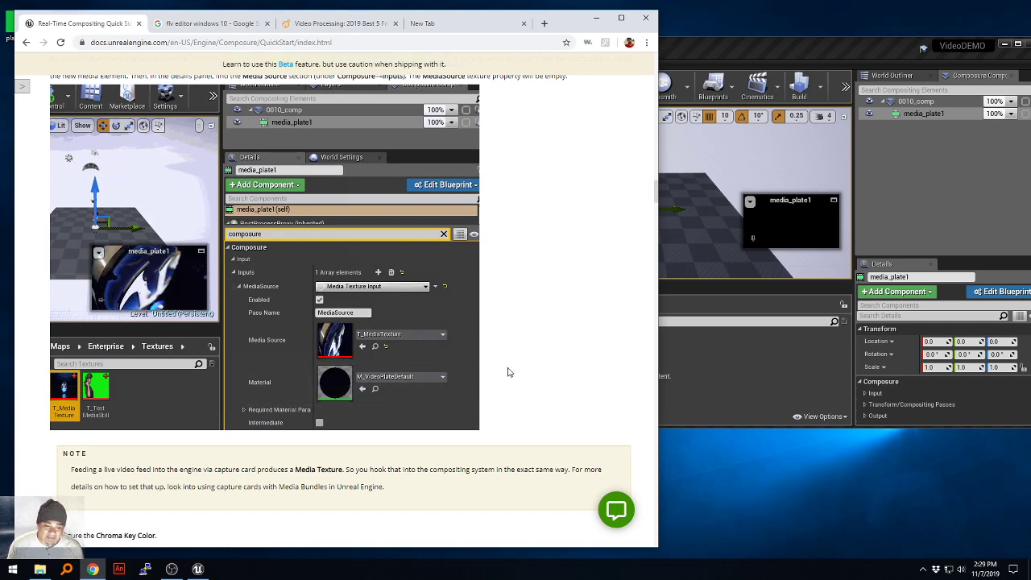
- Create a new folder named Movies in the Content Browser
scroll(508, 373, down, 1)
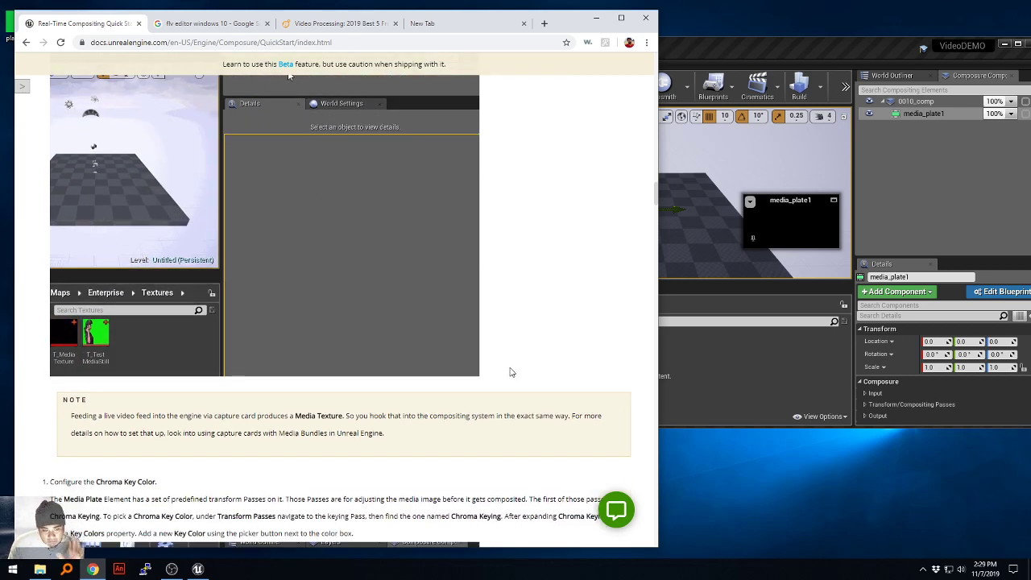
scroll(509, 372, up, 1)
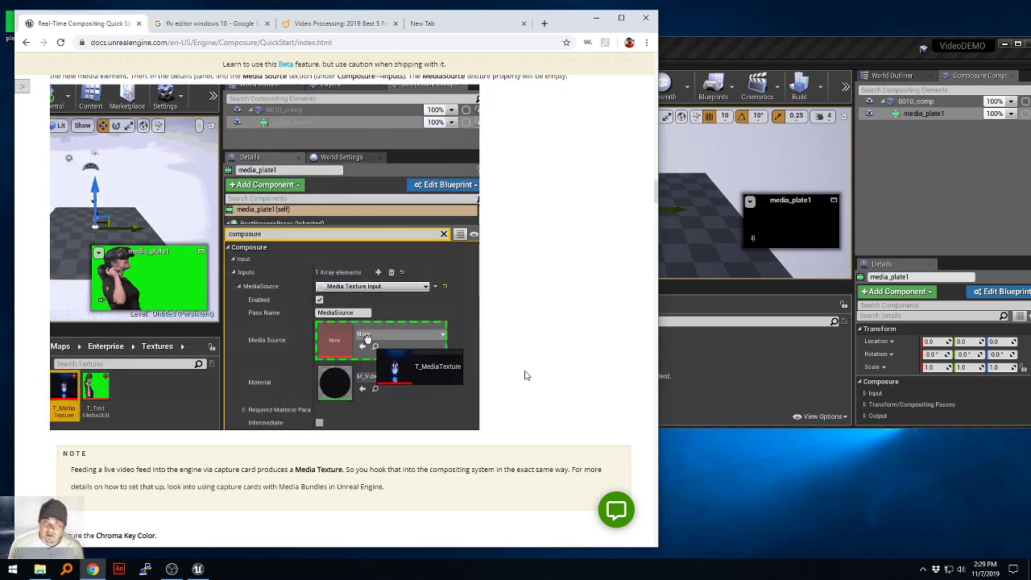
click(694, 354)
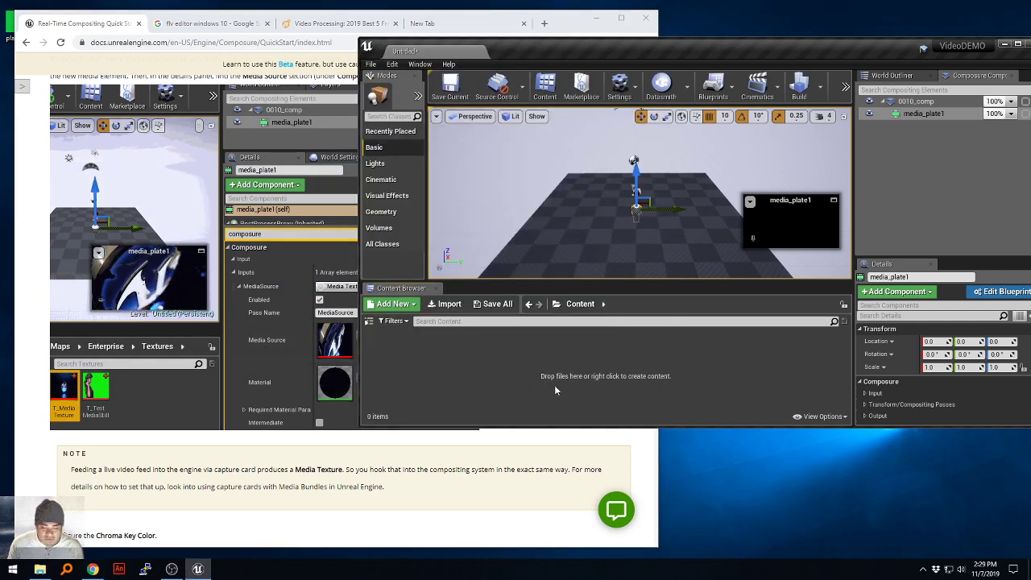
right_click(473, 368)
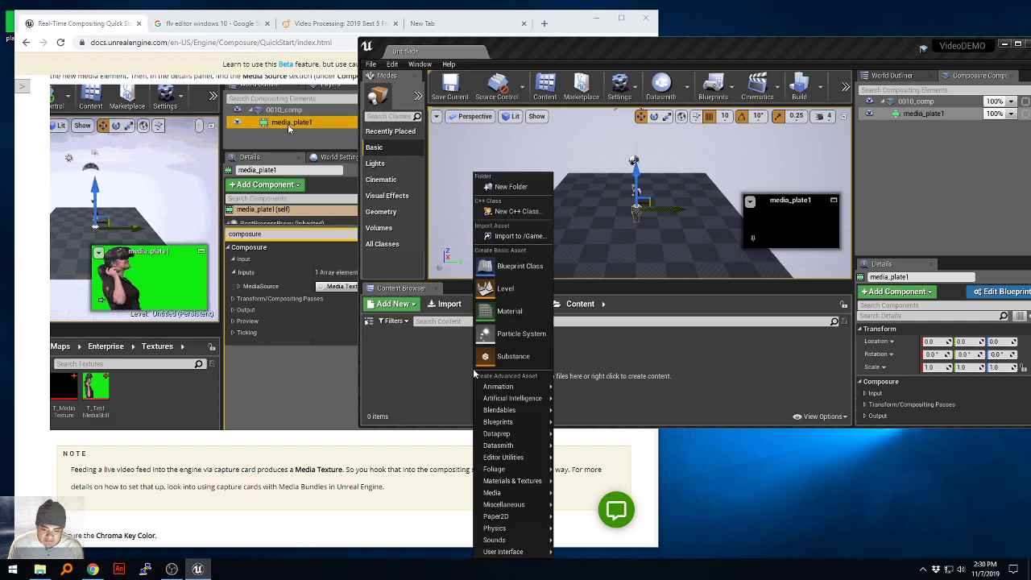
click(514, 185)
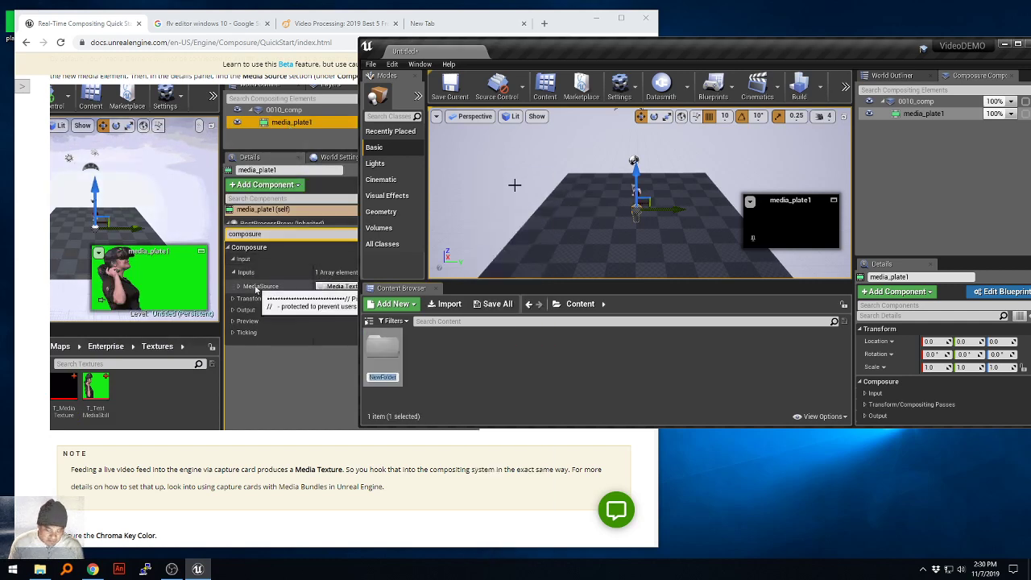
text(Movies)
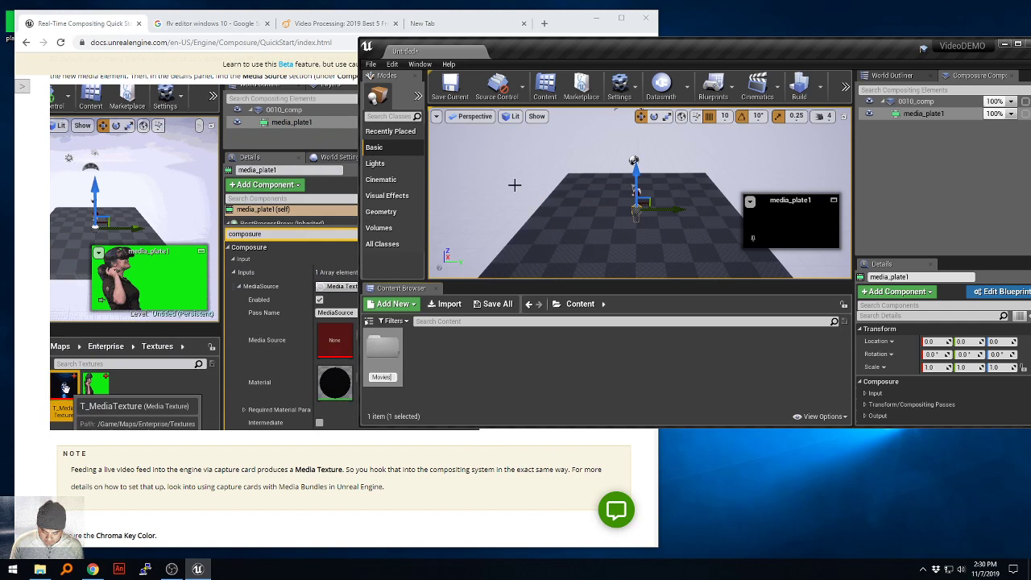
key(Return)
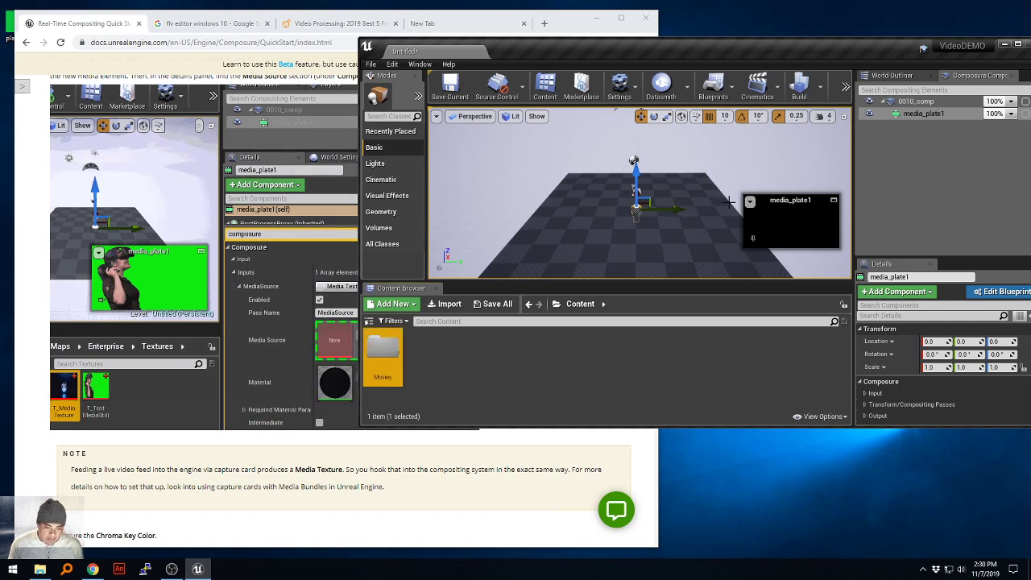
- Open the Movies folder and the plate File Media Source asset
right_click(384, 355)
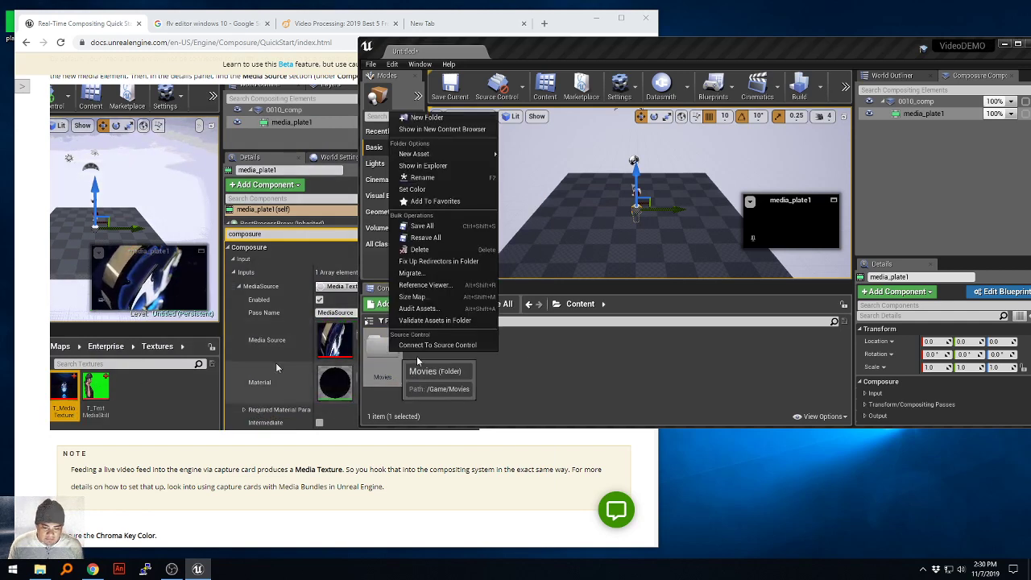
click(498, 371)
double_click(384, 352)
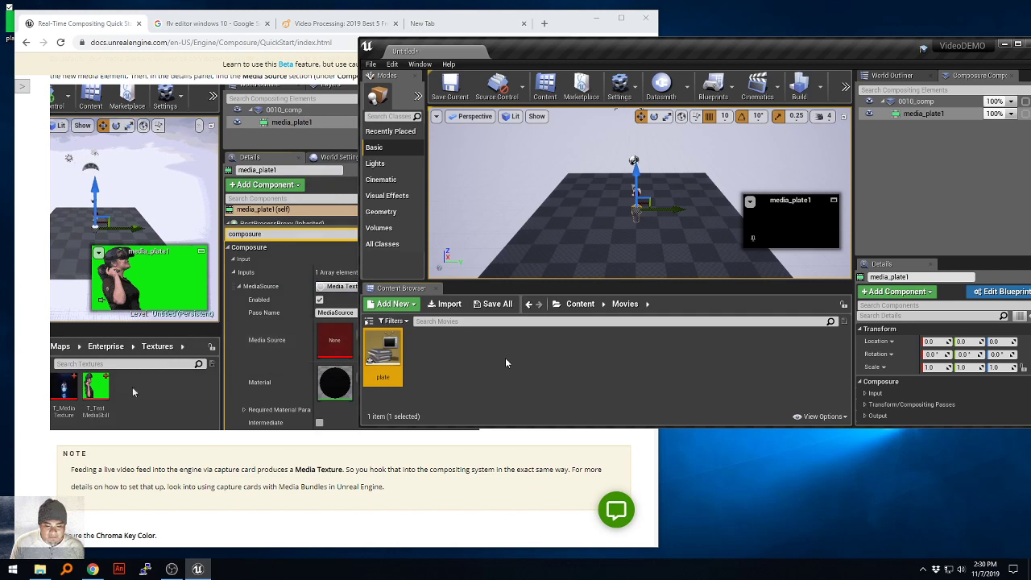
double_click(392, 347)
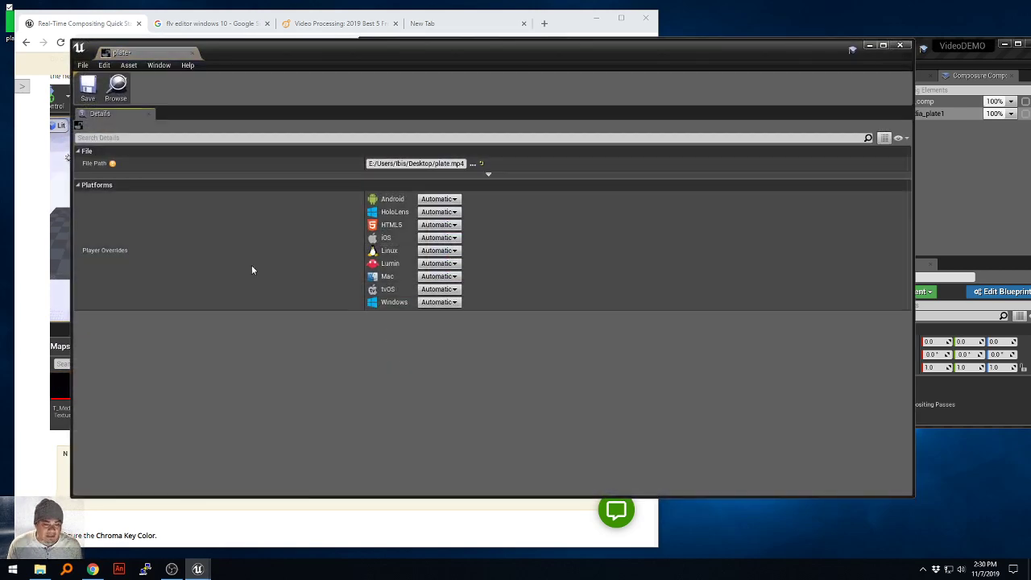
- Copy plate.mp4 into the project's Movies folder, set it as plate's file path, save, and close
mouse_move(112, 165)
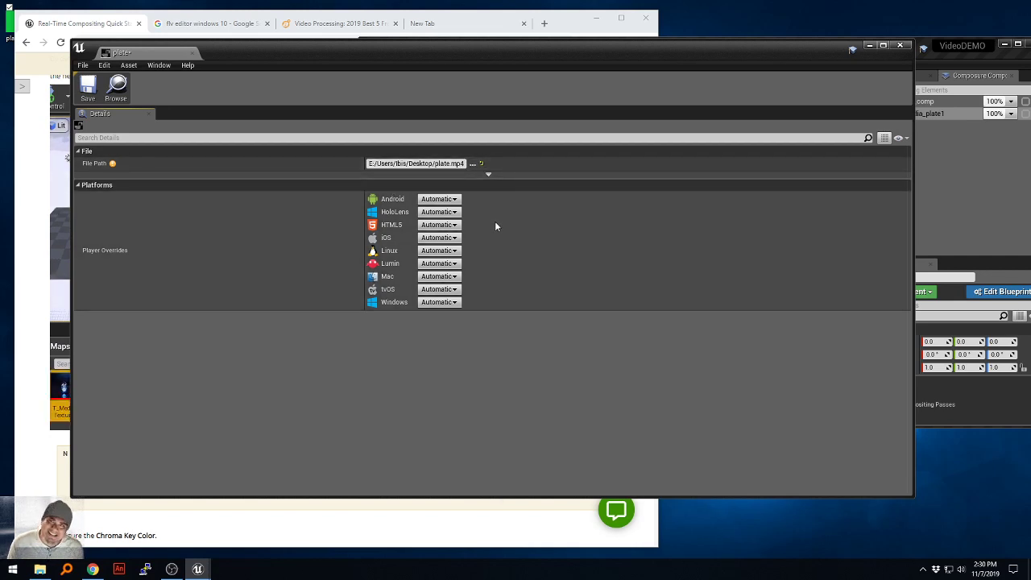
click(473, 163)
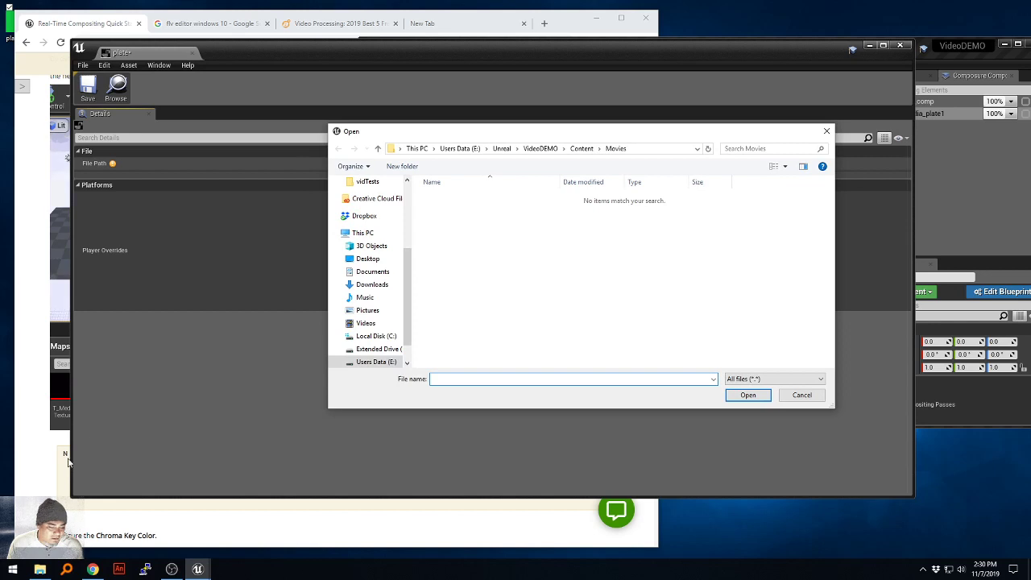
click(40, 569)
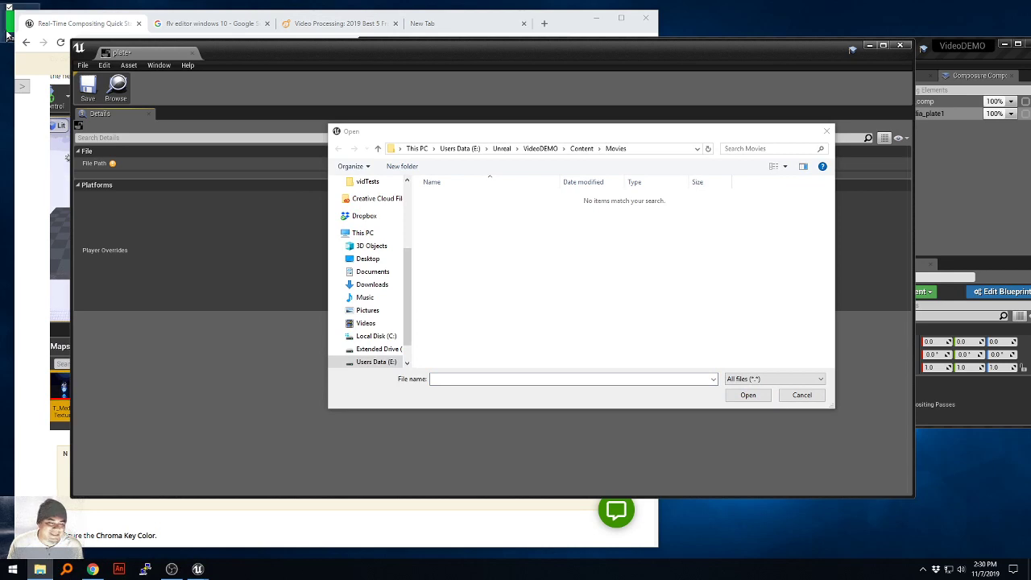
drag(6, 34, 548, 297)
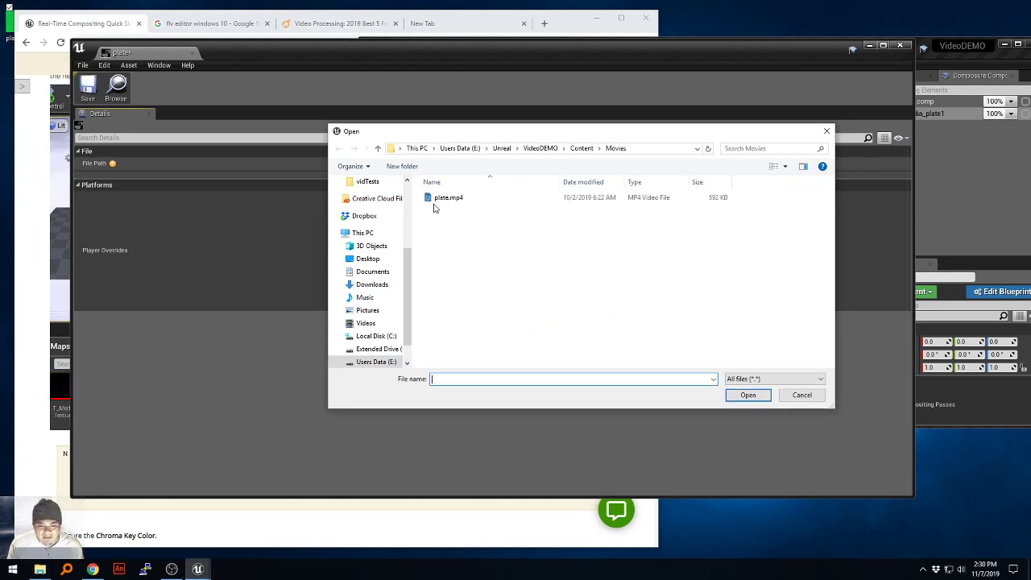
click(445, 201)
click(766, 394)
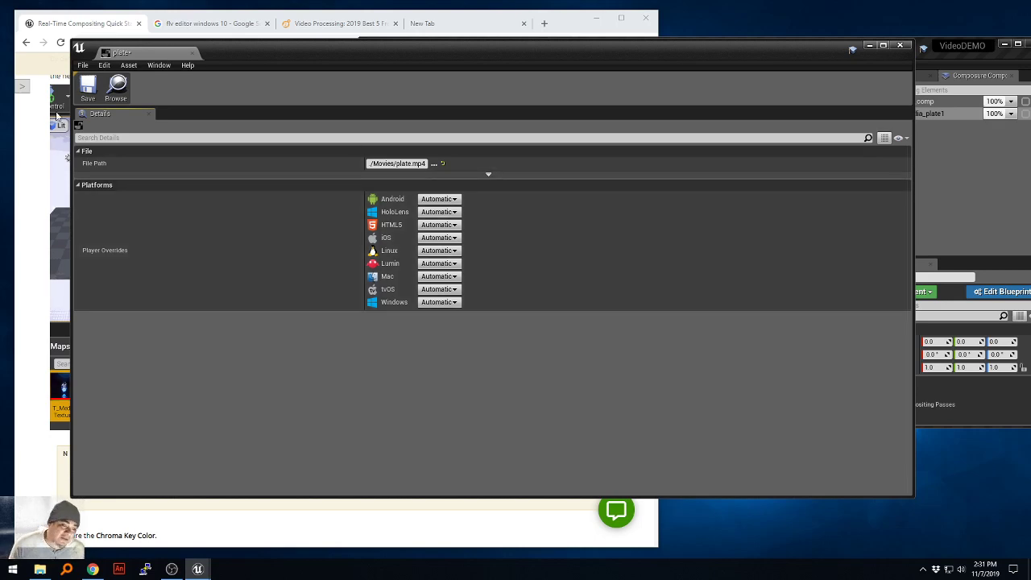
click(88, 86)
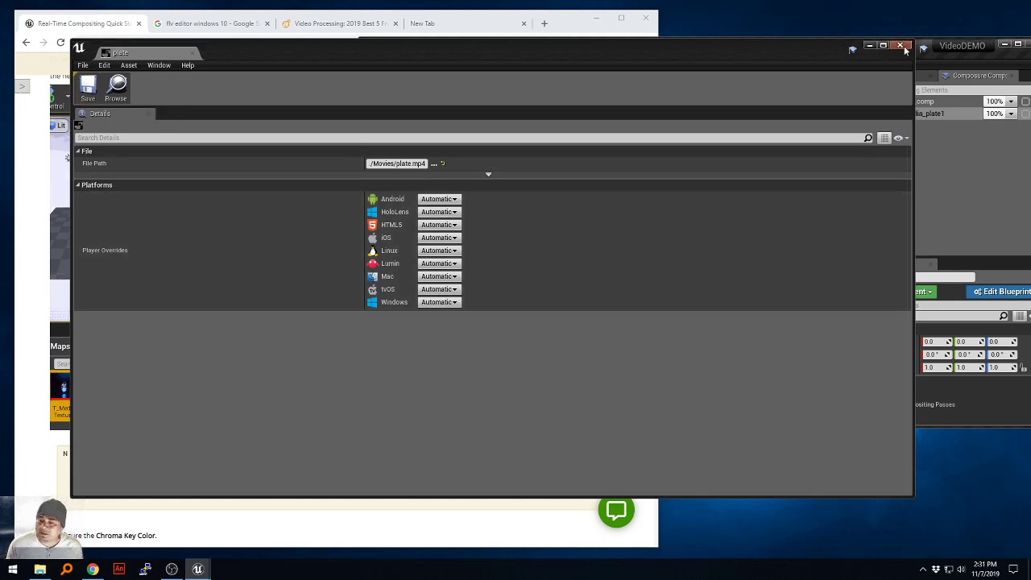
click(901, 46)
- Create a Media Player with a linked video output MediaTexture and name it walk
click(287, 126)
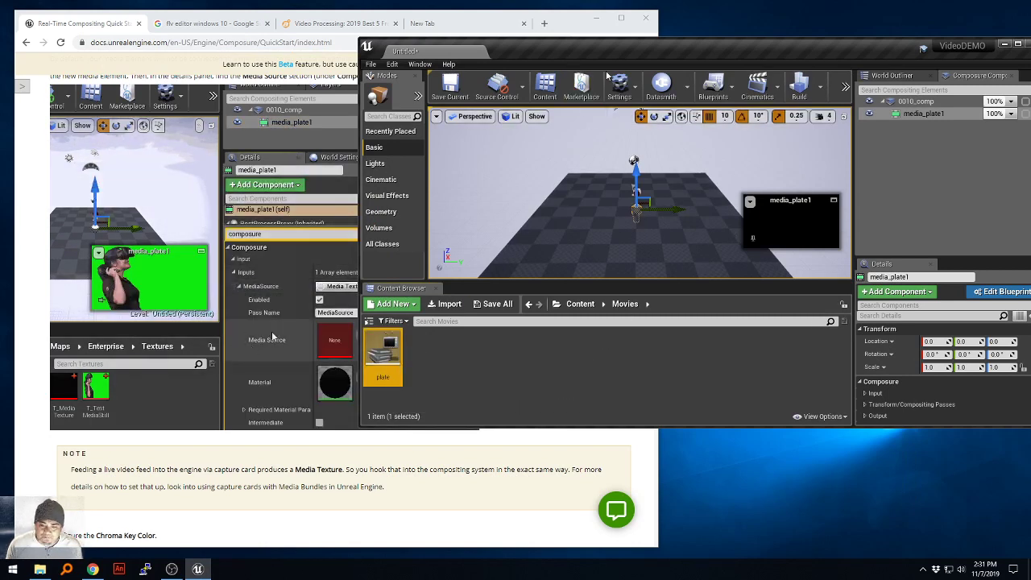
drag(612, 51, 547, 27)
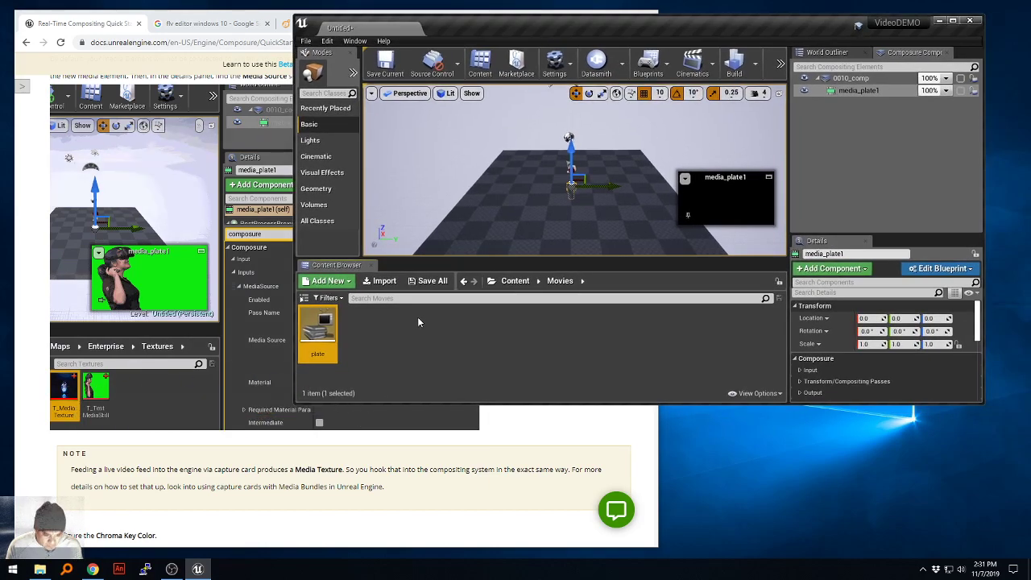
right_click(373, 342)
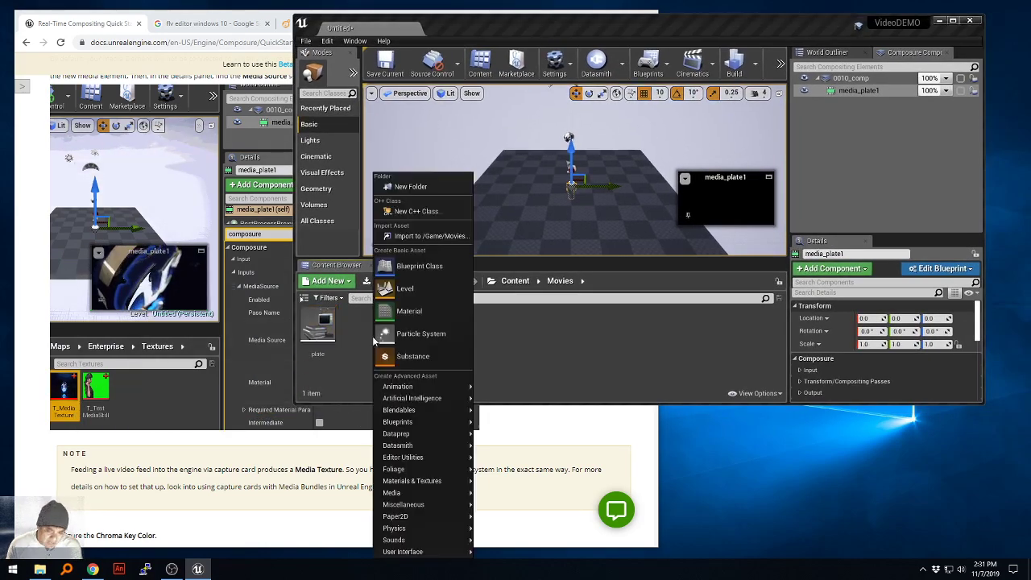
mouse_move(397, 493)
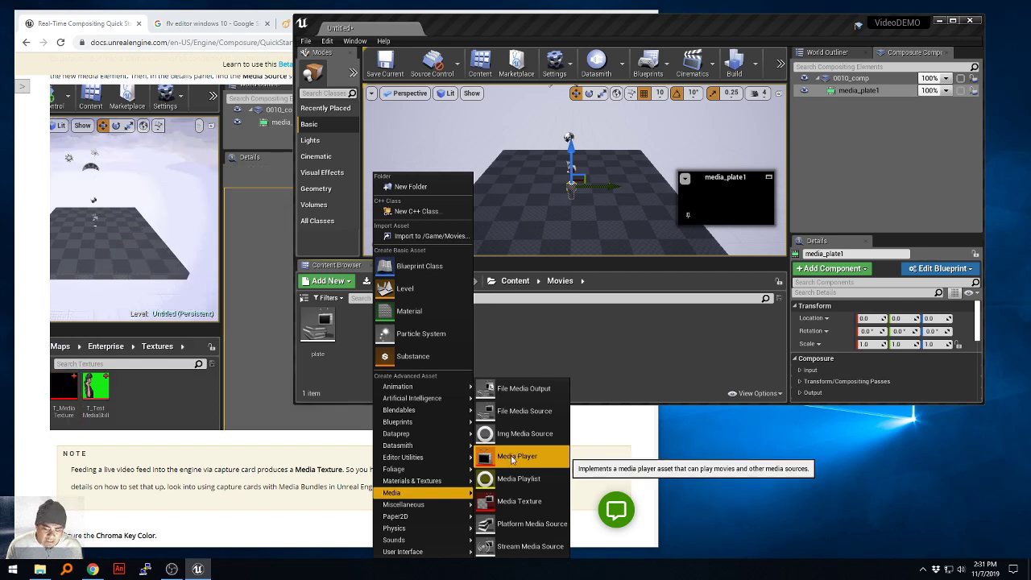
click(516, 457)
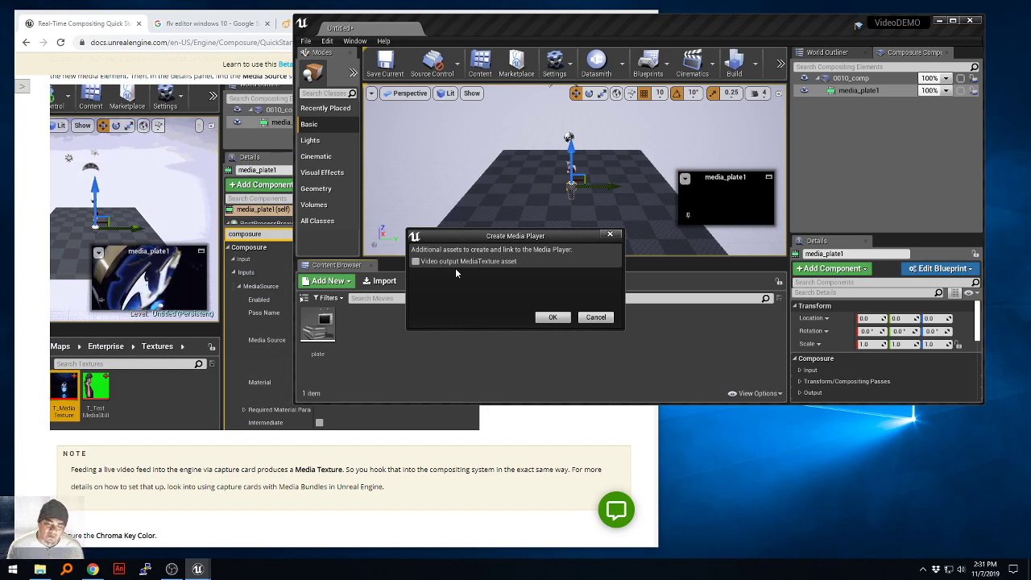
click(445, 261)
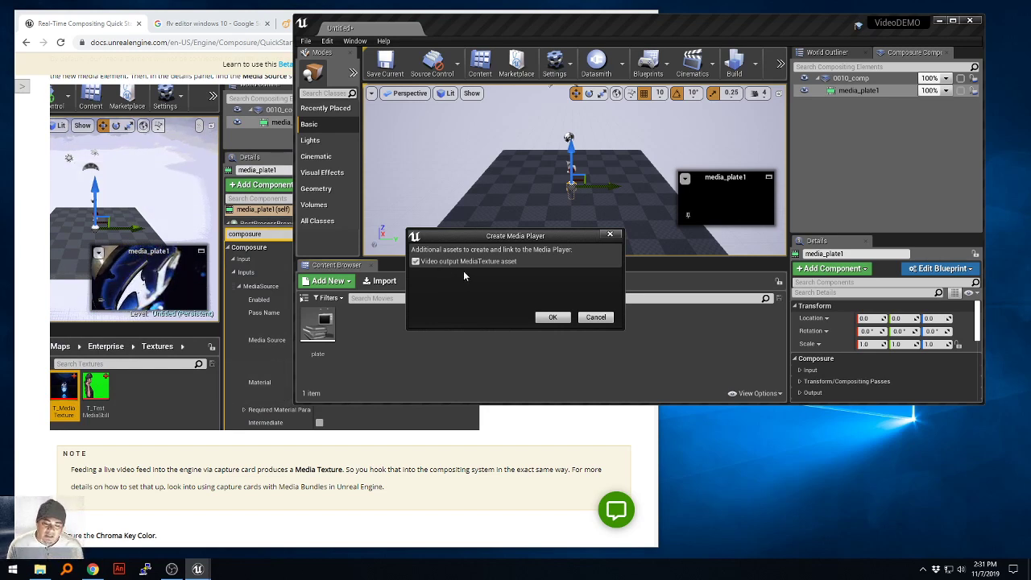
click(553, 318)
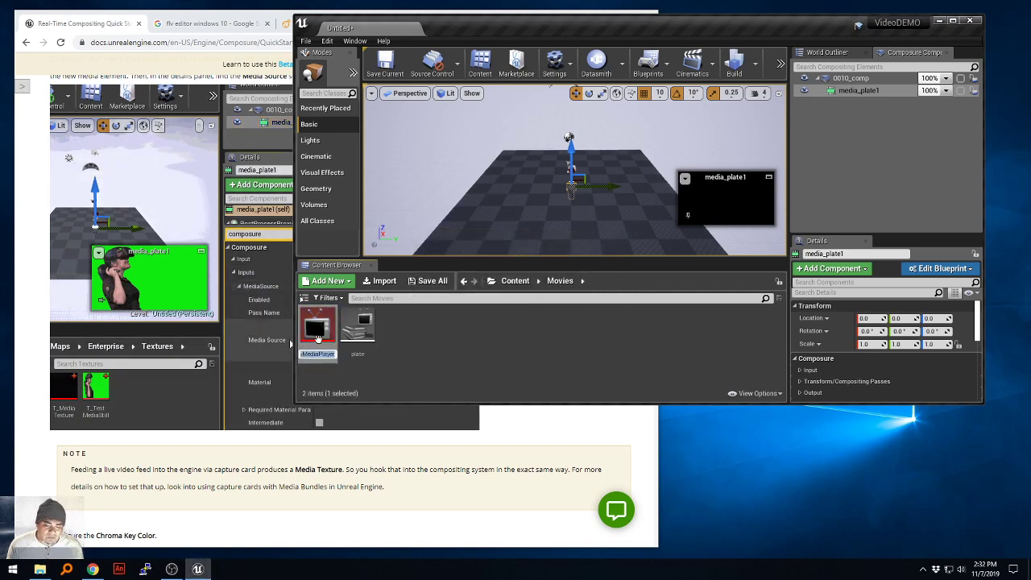
text(we)
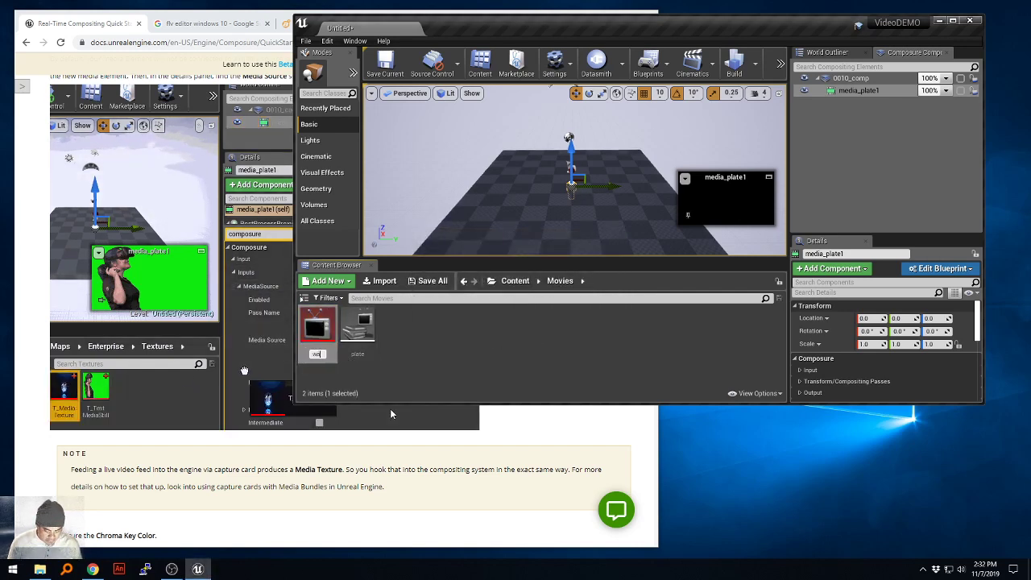
text(lk)
key(Return)
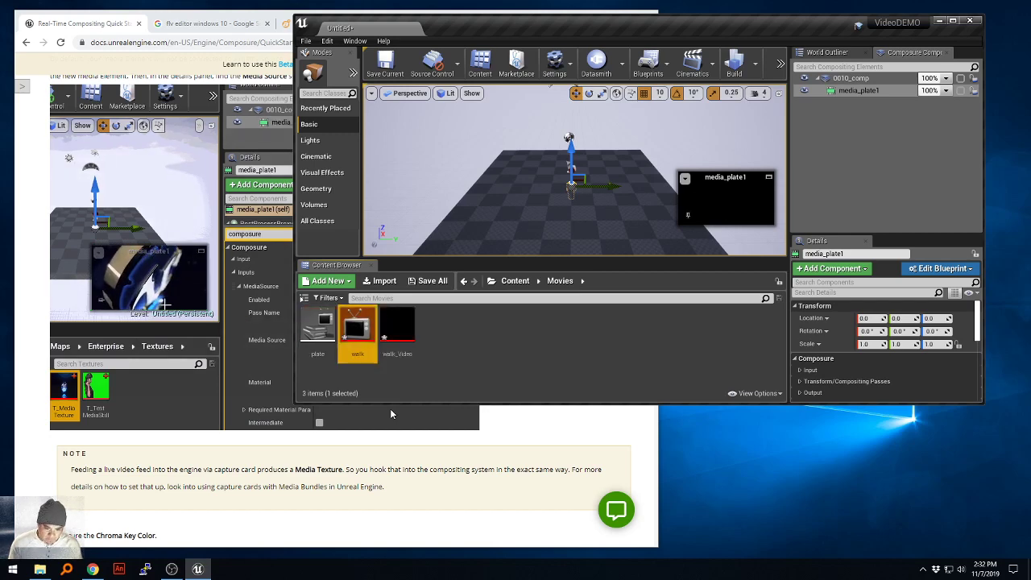
- Open walk and play the plate video in it with Loop enabled
double_click(359, 330)
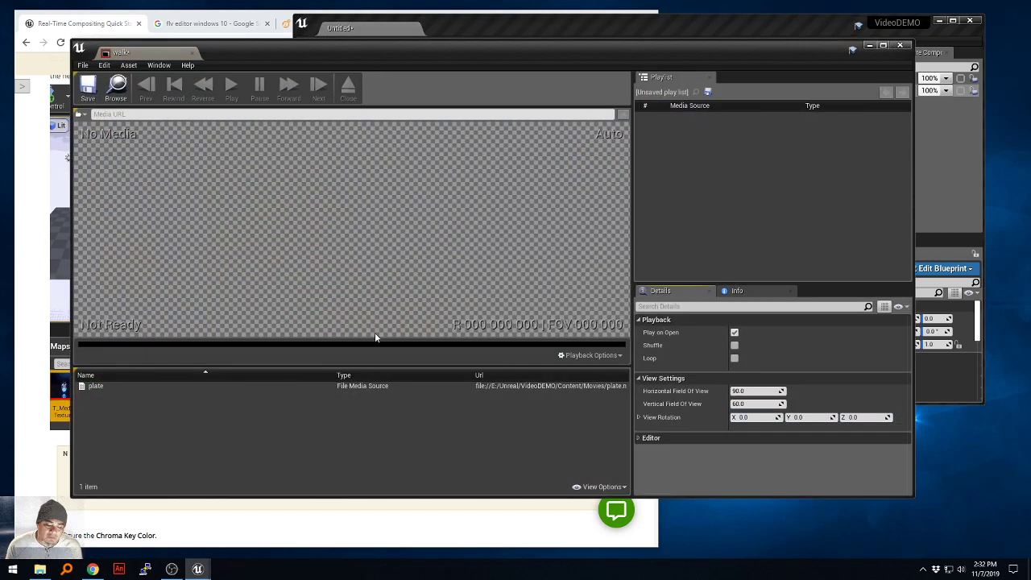
click(122, 386)
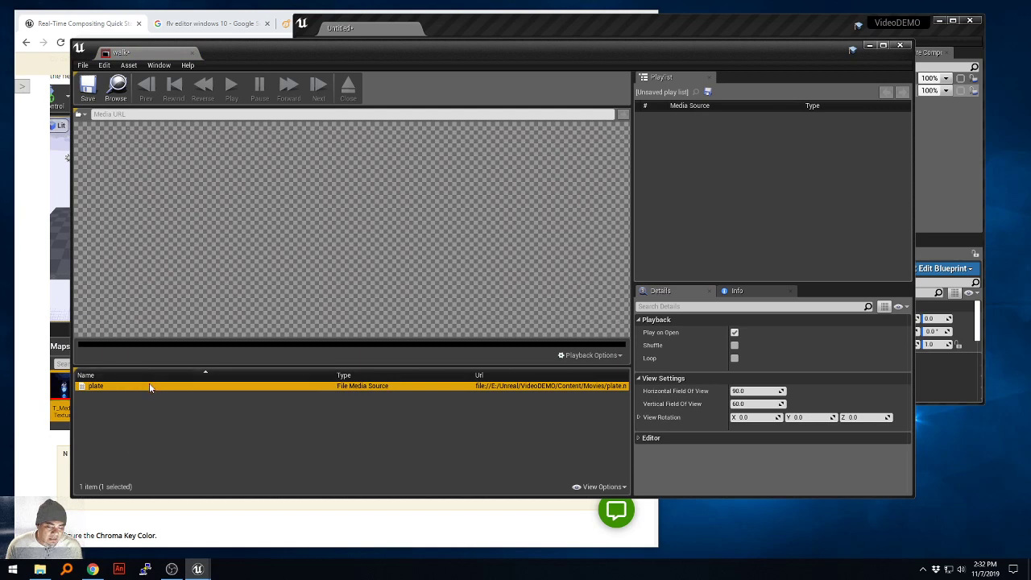
double_click(148, 387)
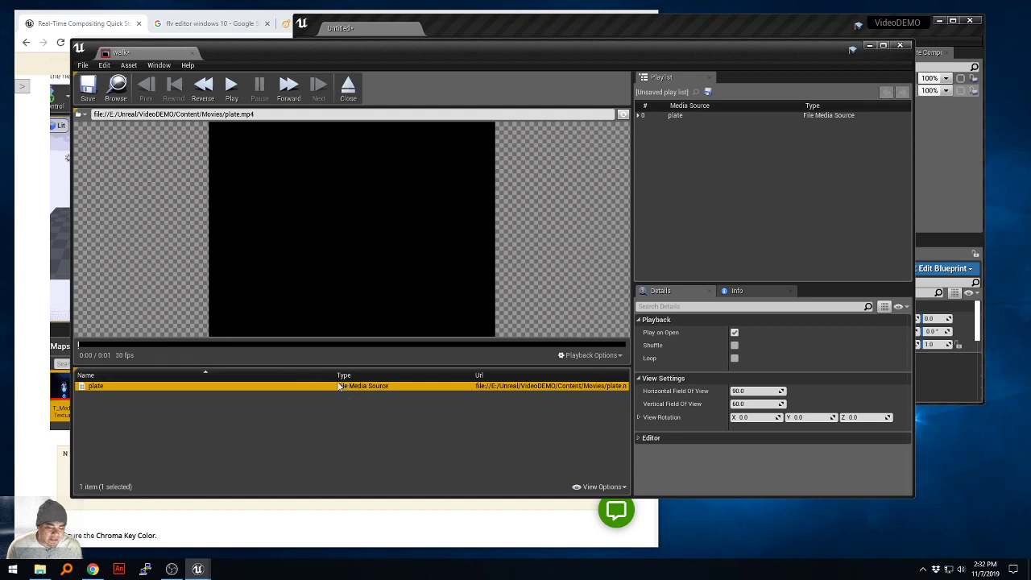
click(231, 85)
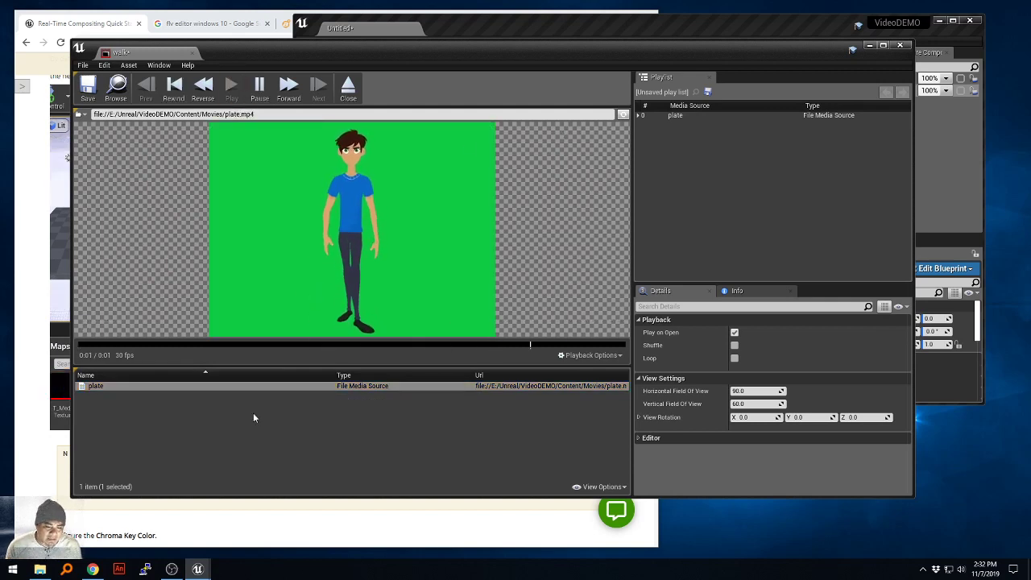
click(734, 357)
click(234, 87)
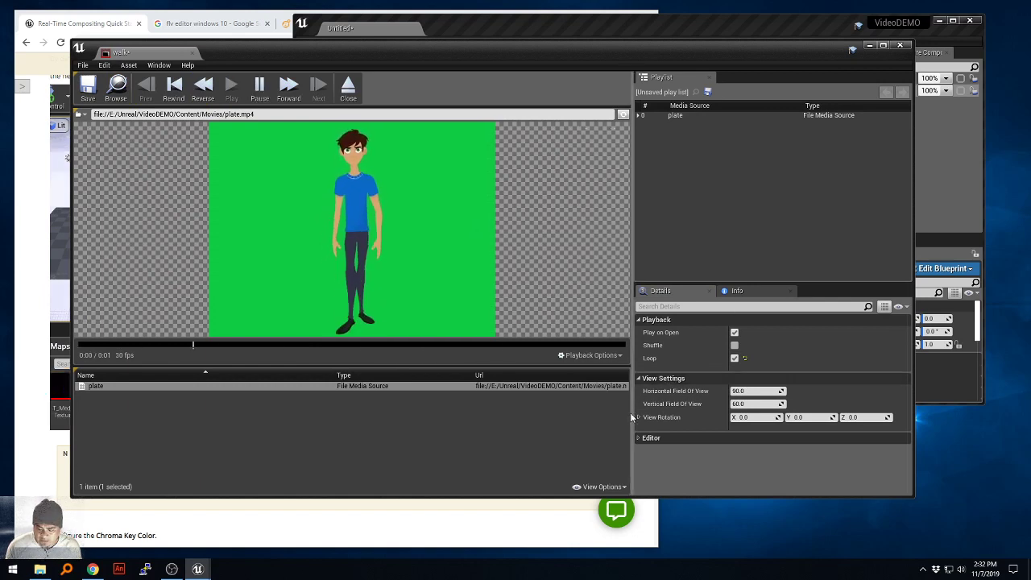
- Save the walk media player, close its editor, and clear the asset selection
click(652, 438)
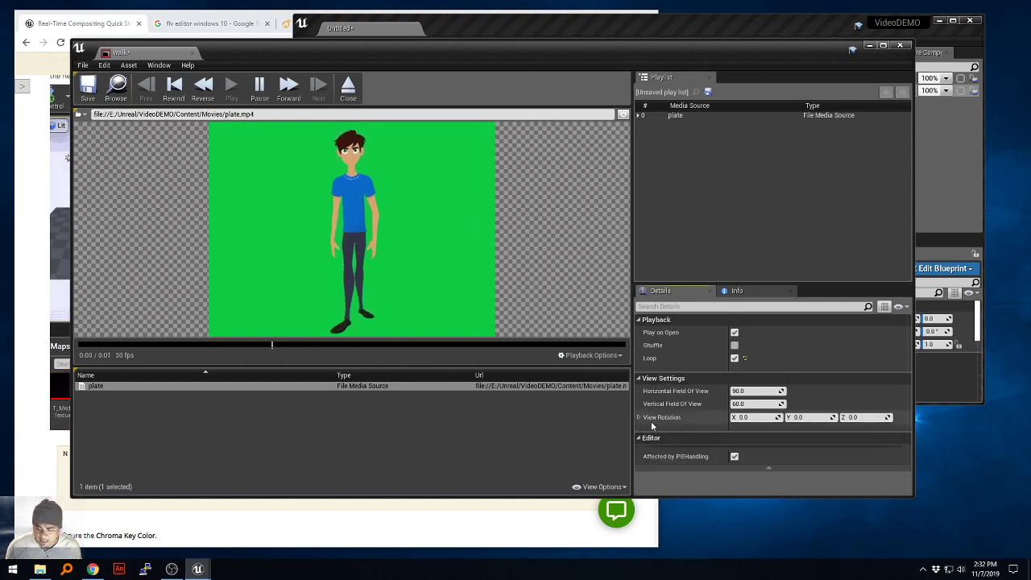
click(89, 88)
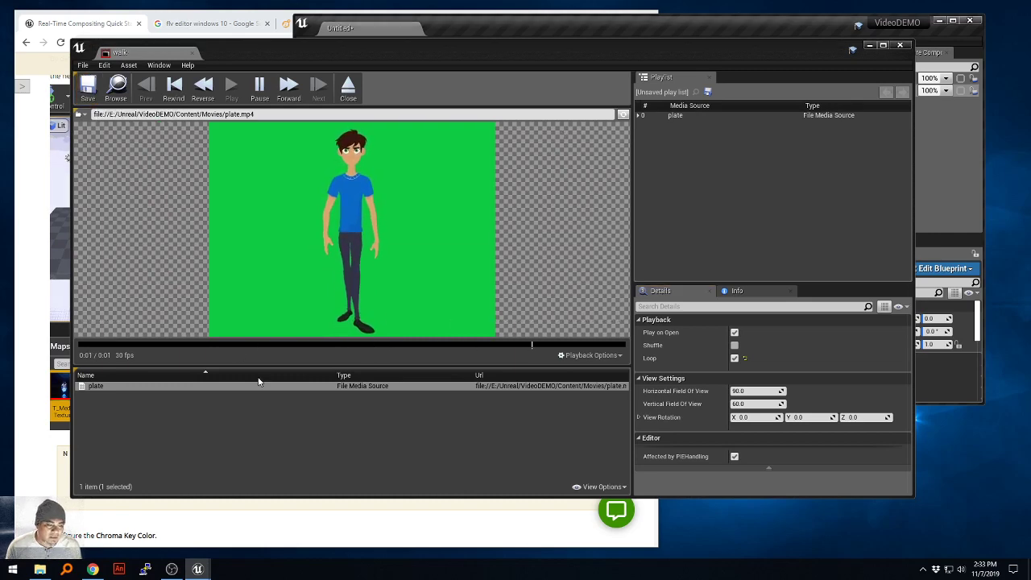
click(900, 45)
click(482, 344)
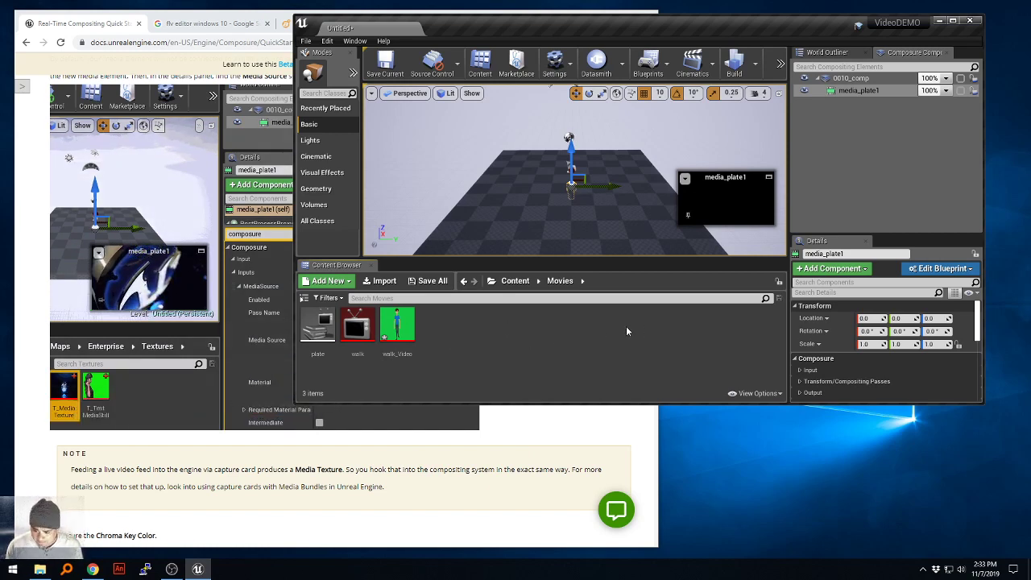
- Check the Composure docs, then expand media_plate1's Input > Inputs > MediaSource details
click(283, 136)
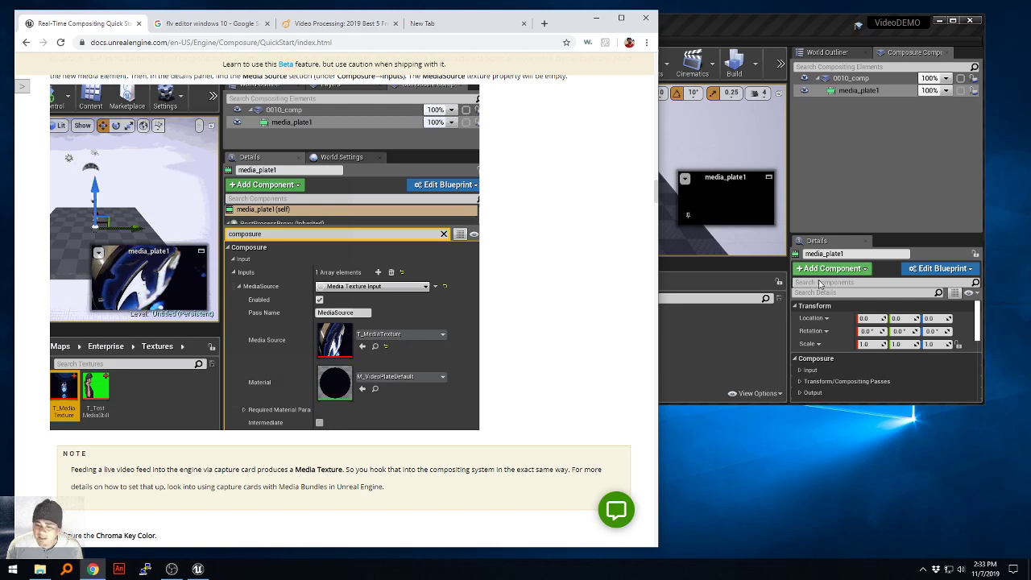
click(759, 339)
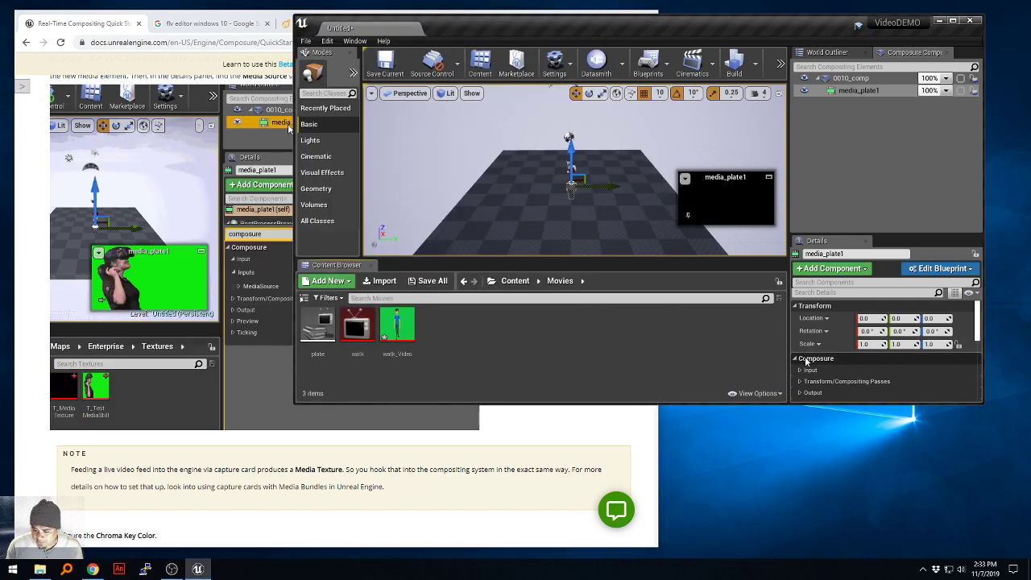
click(802, 306)
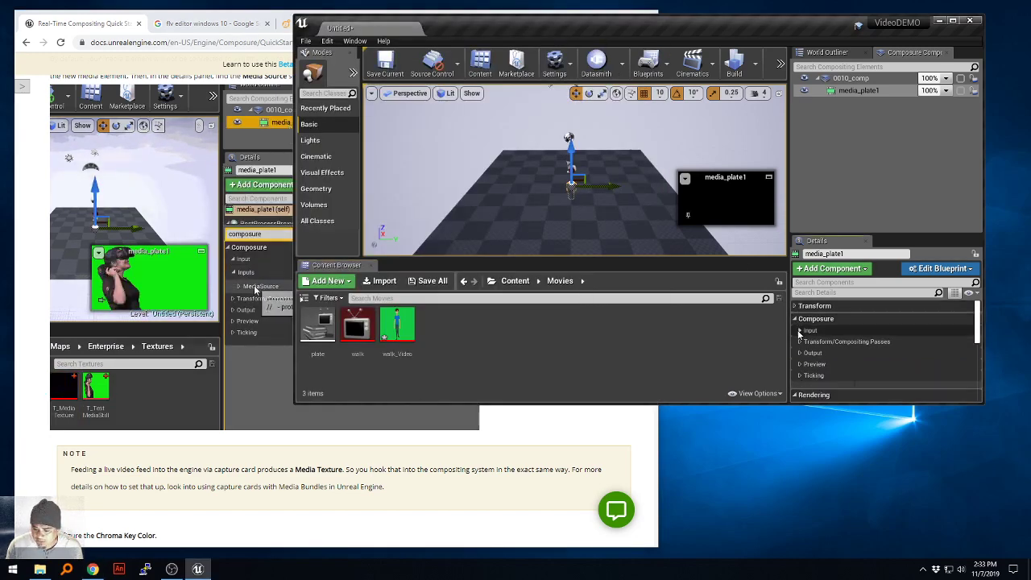
click(800, 332)
click(801, 344)
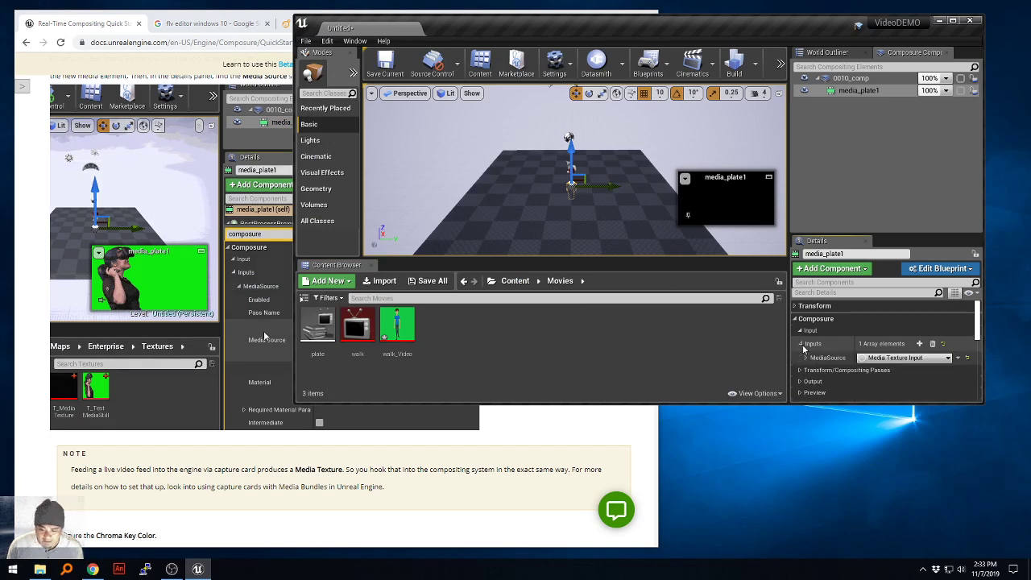
click(805, 357)
scroll(808, 338, down, 2)
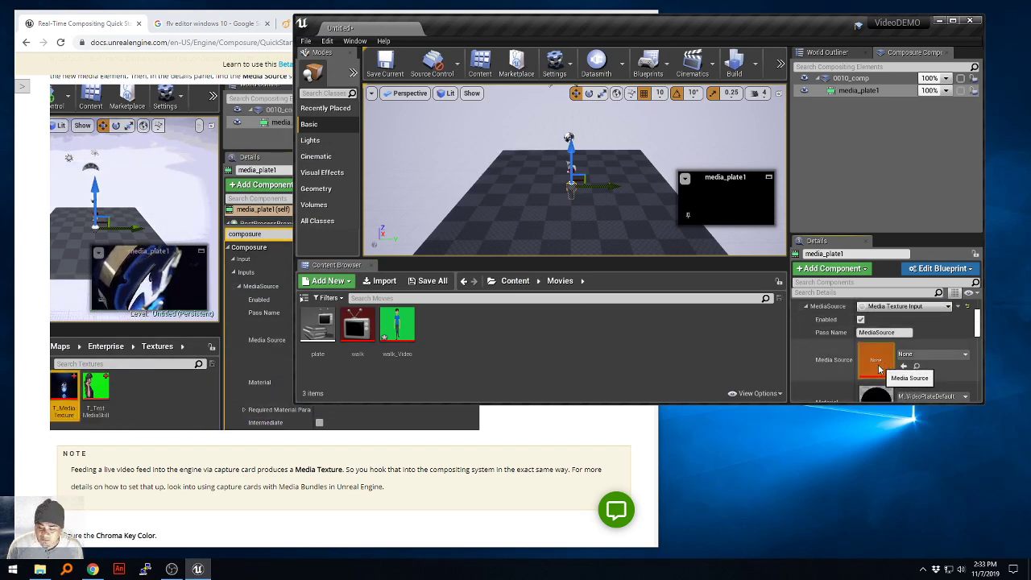
scroll(878, 364, down, 1)
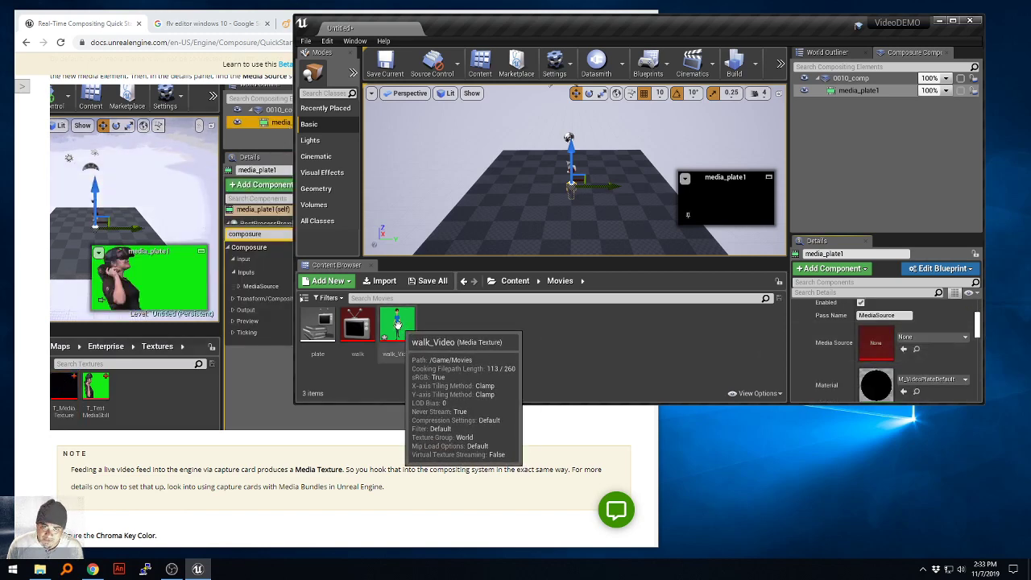
- Drag walk_Video onto media_plate1's Media Source and enlarge the editor window
drag(397, 324, 870, 344)
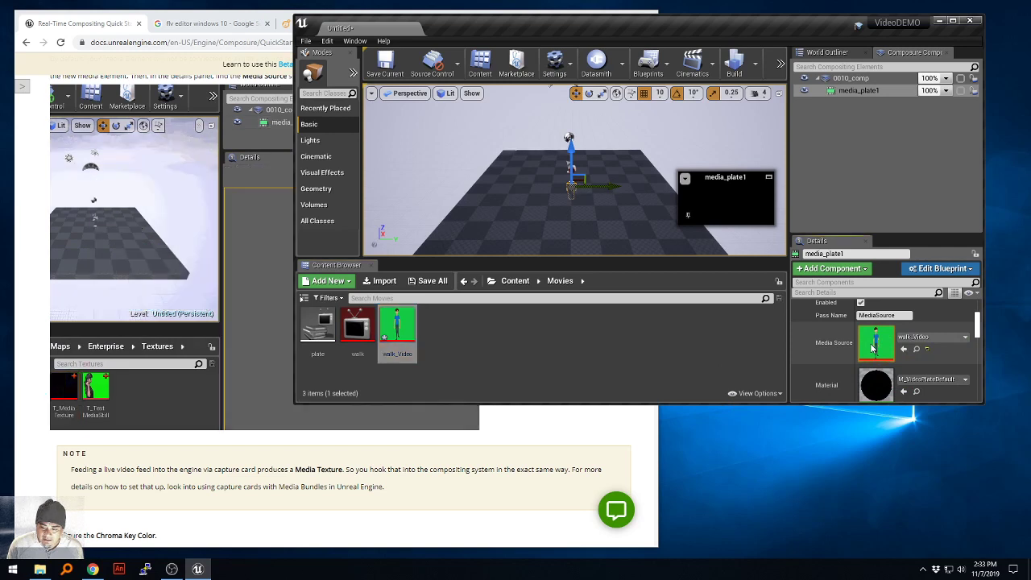
click(683, 336)
click(549, 89)
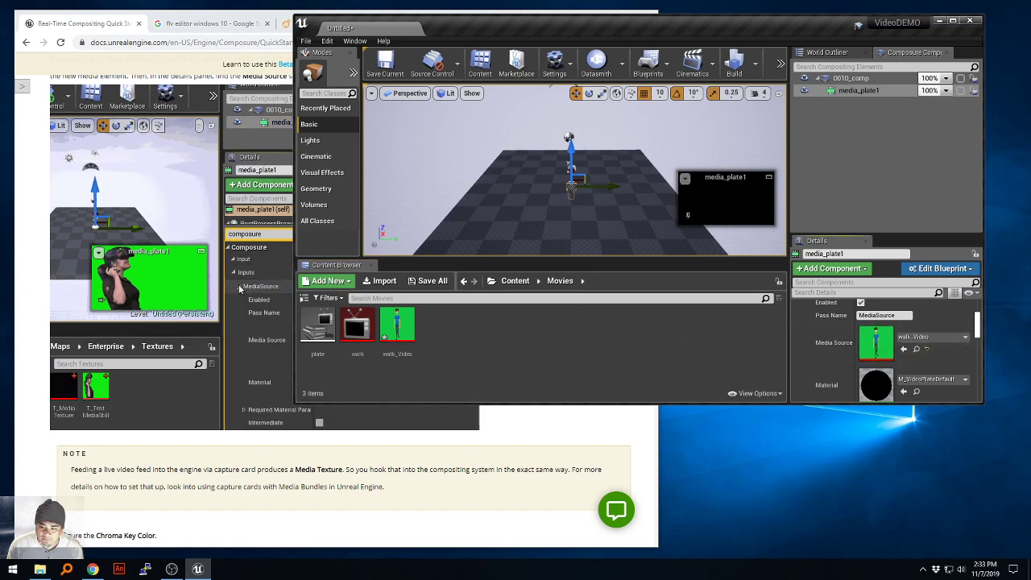
click(395, 325)
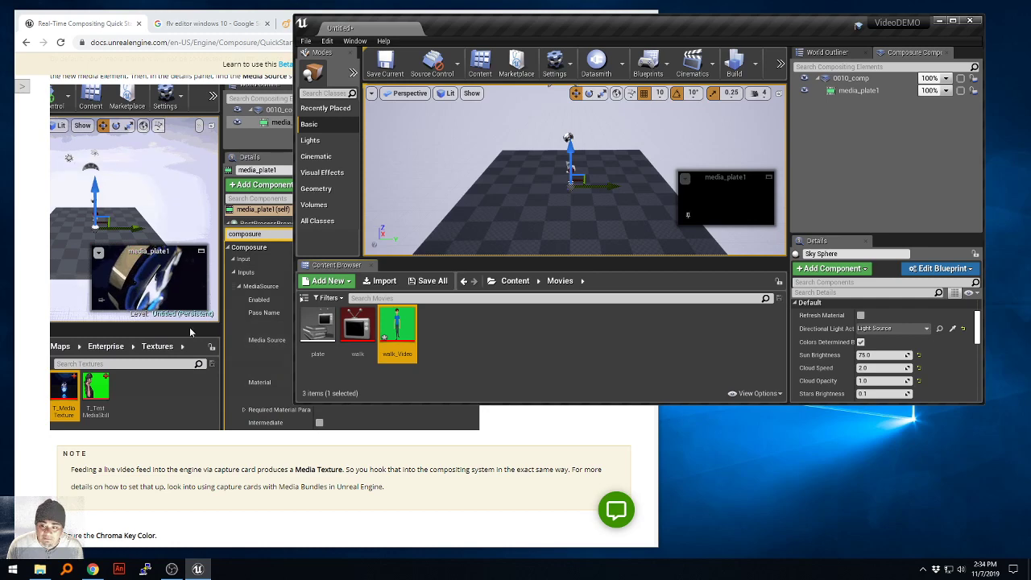
click(839, 91)
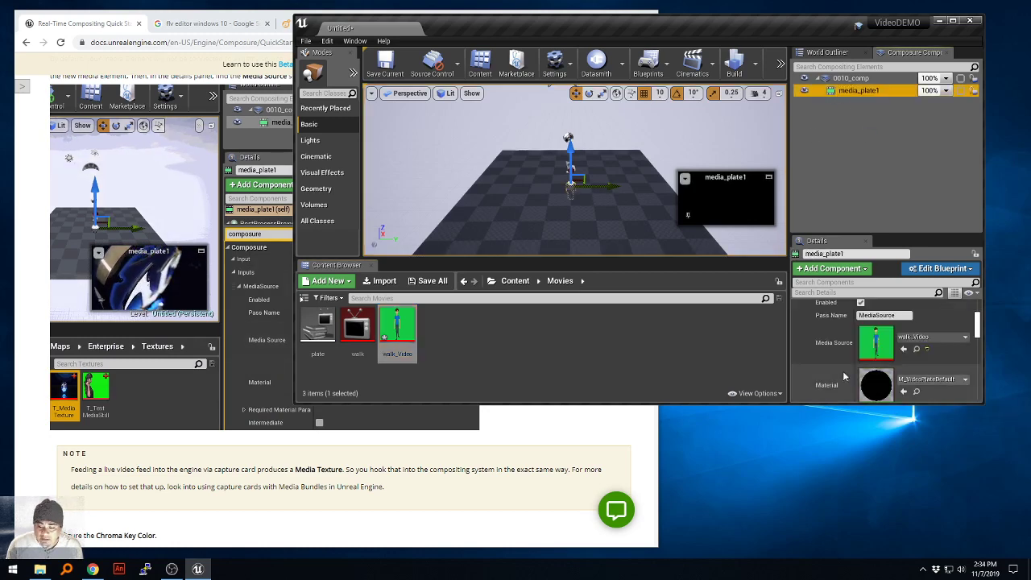
drag(781, 405, 781, 544)
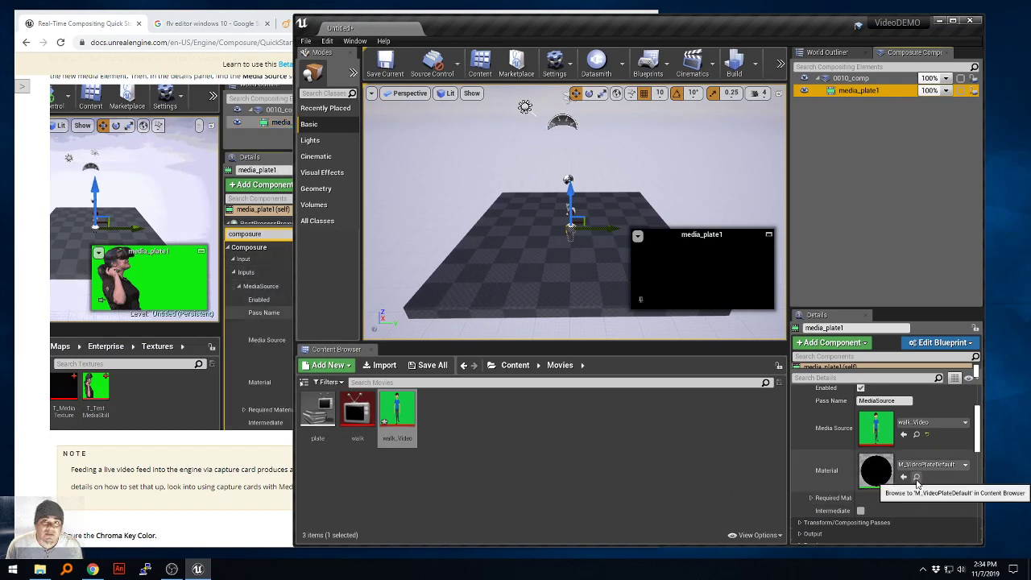
- Save the level as NewMap and maximize the editor window
click(381, 65)
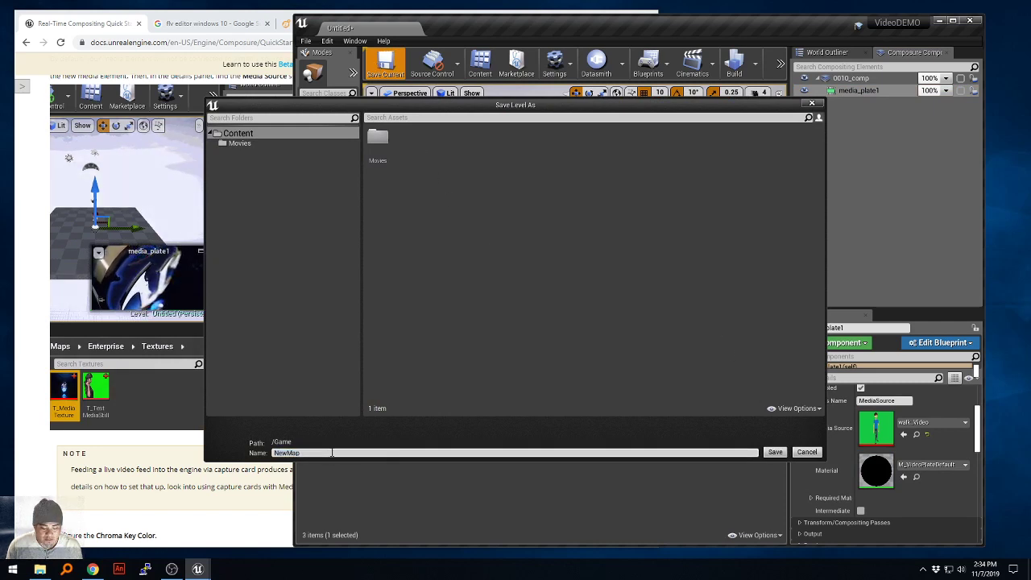
click(775, 452)
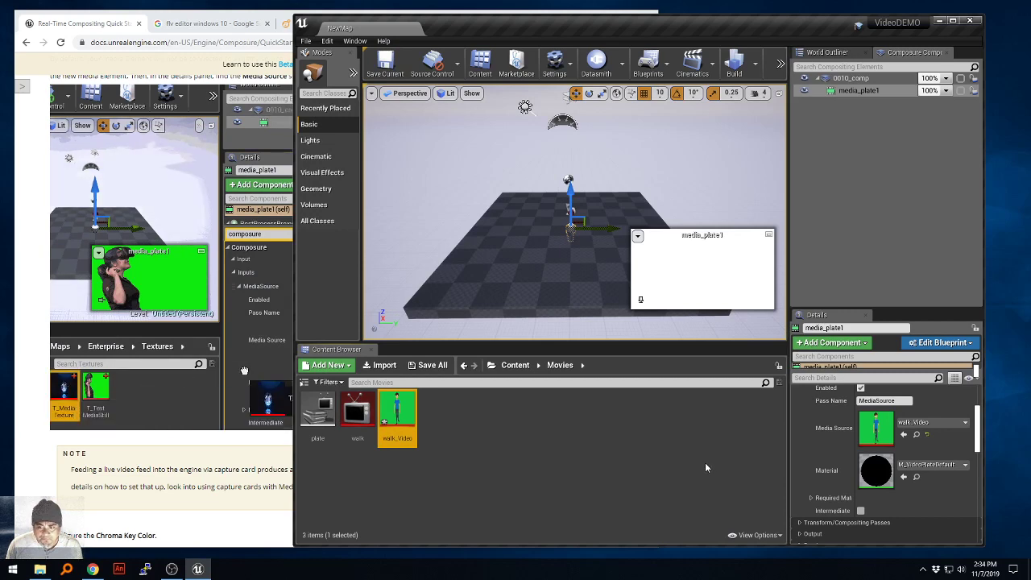
double_click(728, 22)
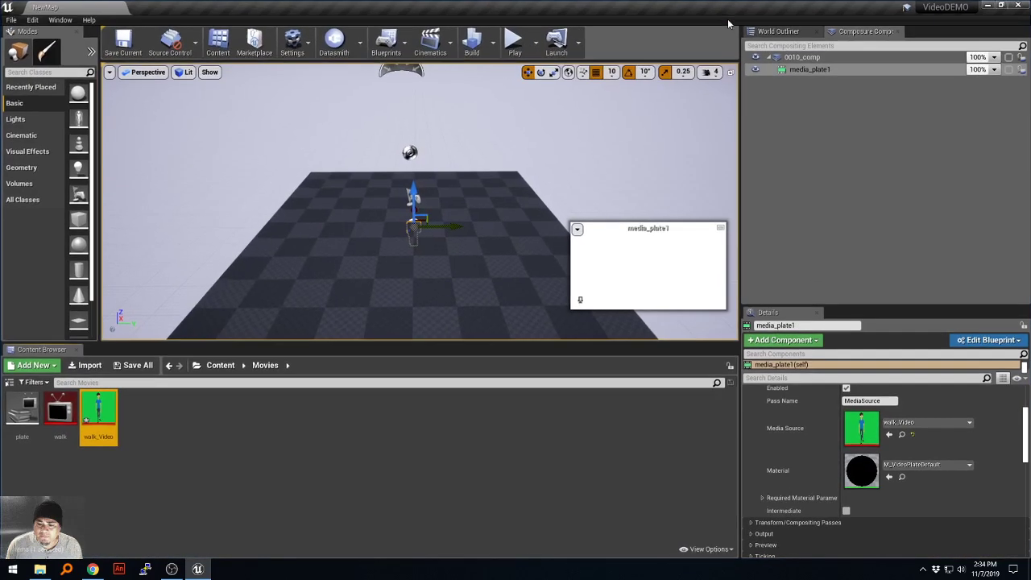
click(515, 42)
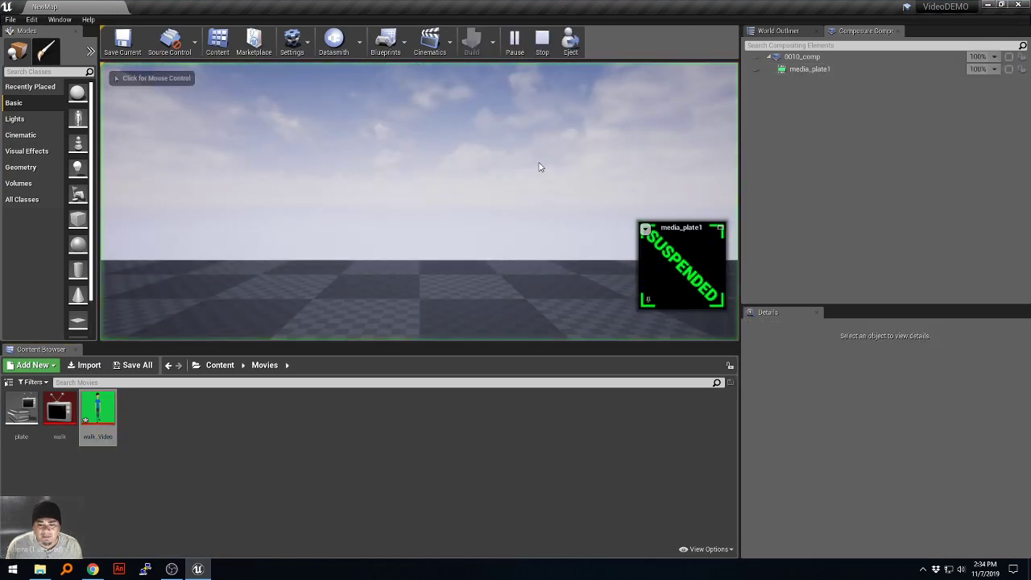
click(792, 70)
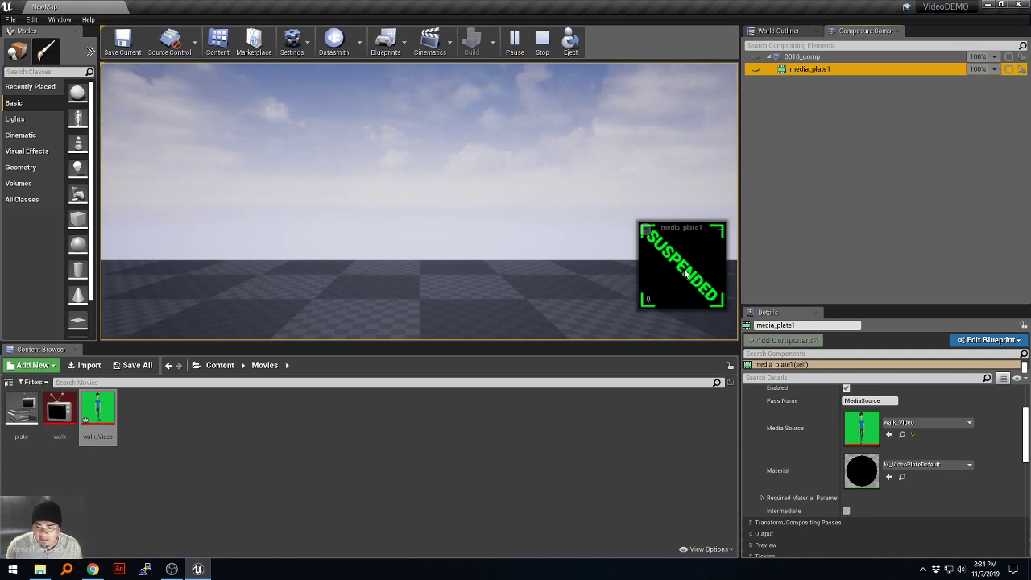
click(543, 40)
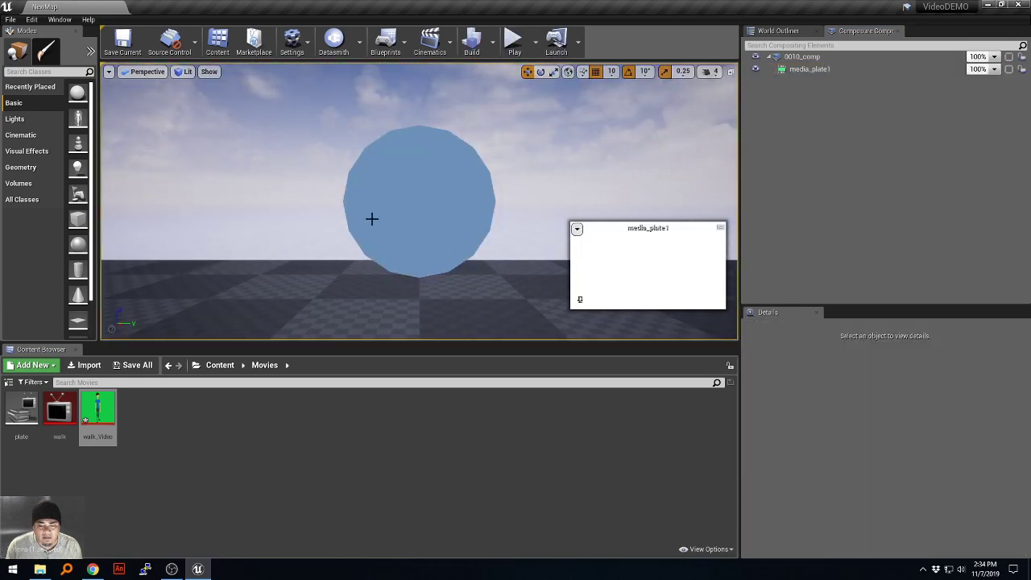
right_drag(372, 218, 392, 227)
scroll(392, 226, up, 3)
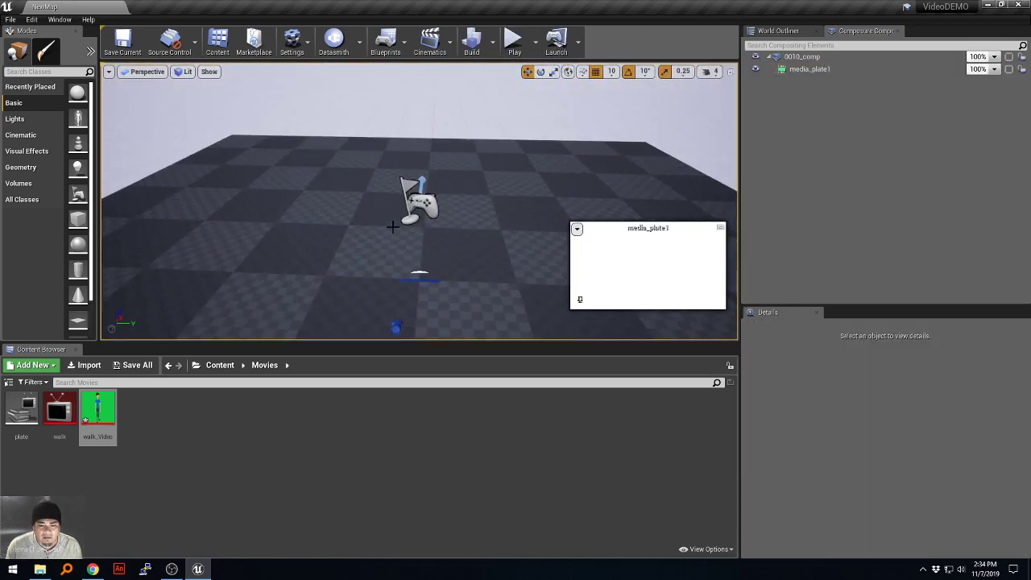
click(492, 45)
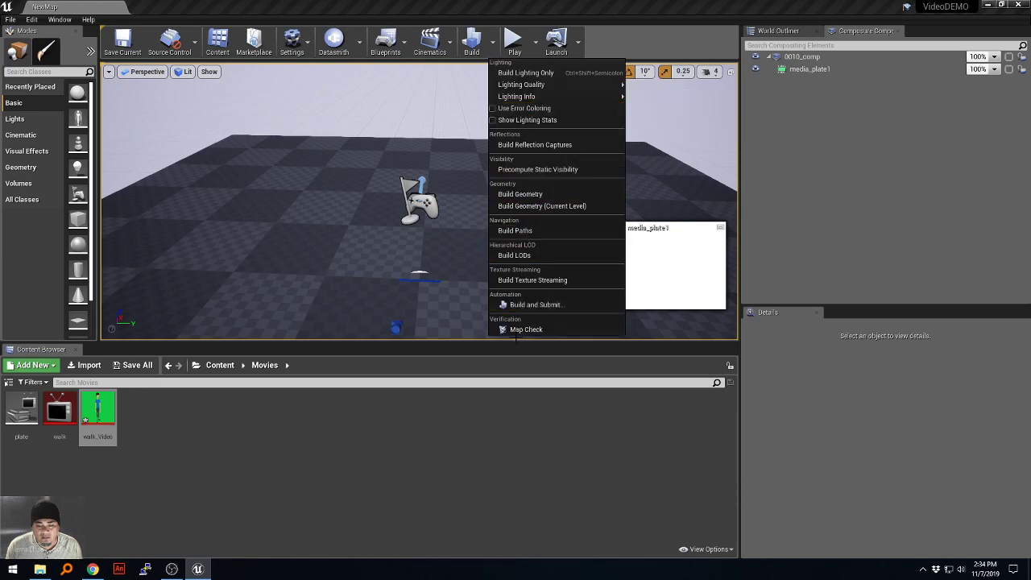
click(488, 424)
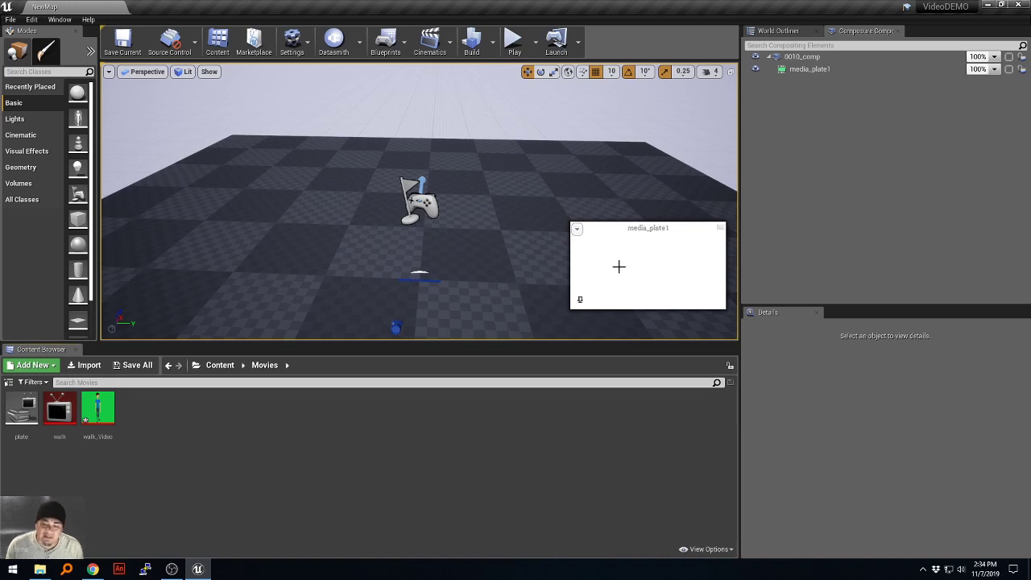
click(809, 69)
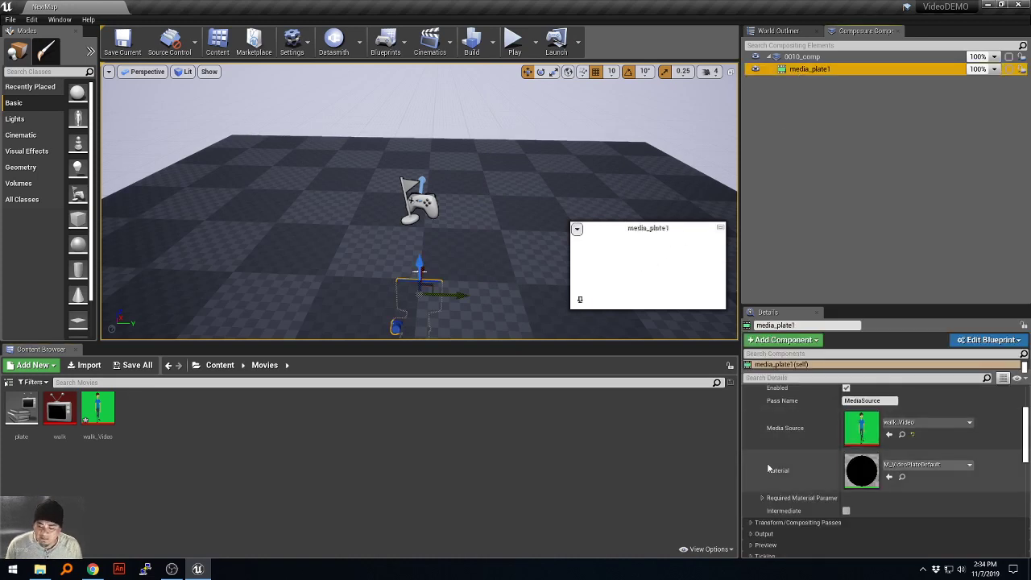
scroll(764, 466, up, 2)
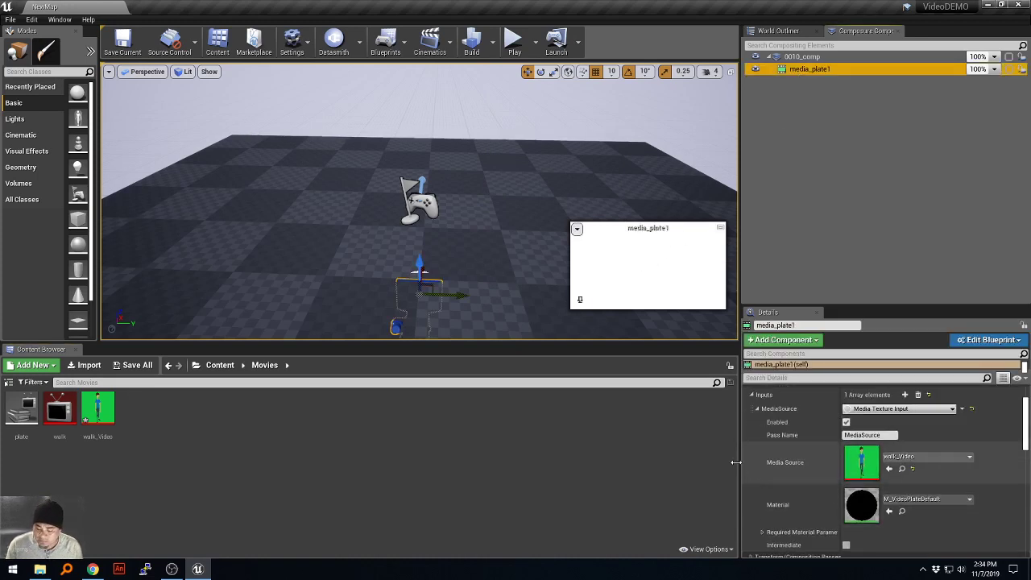
click(94, 569)
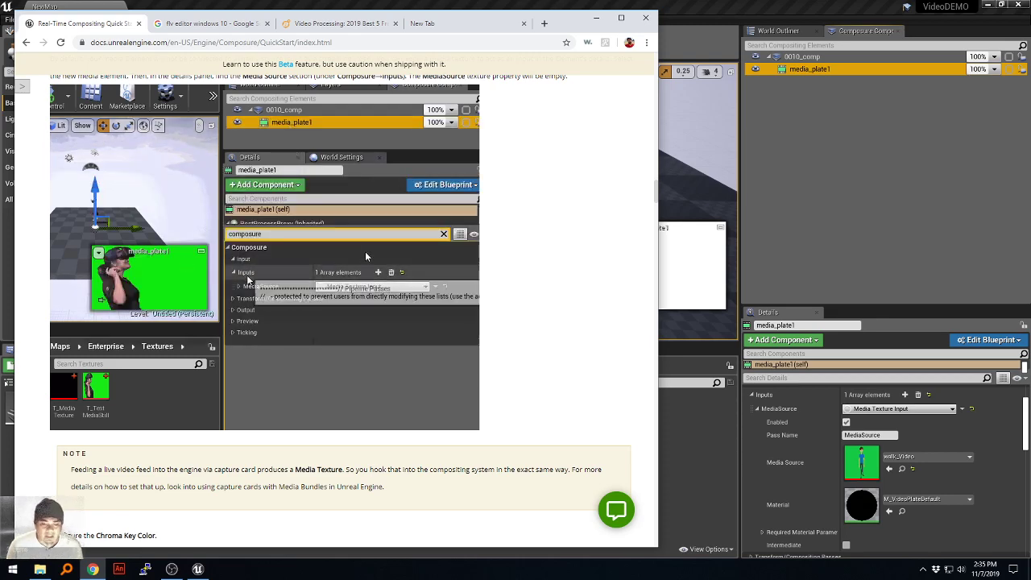
click(787, 192)
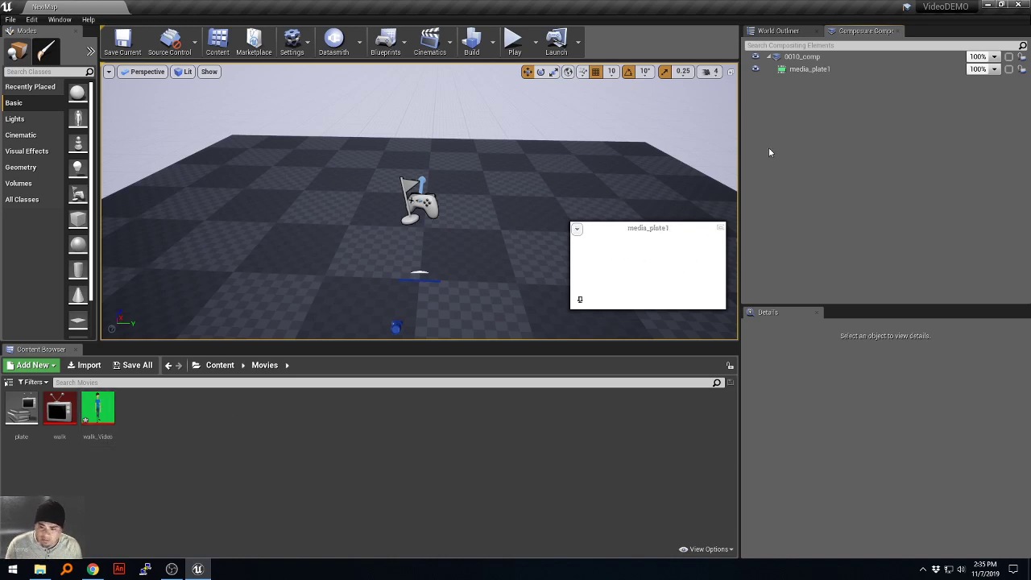
- Clear media_plate1's Media Source to None
click(808, 69)
scroll(788, 461, down, 2)
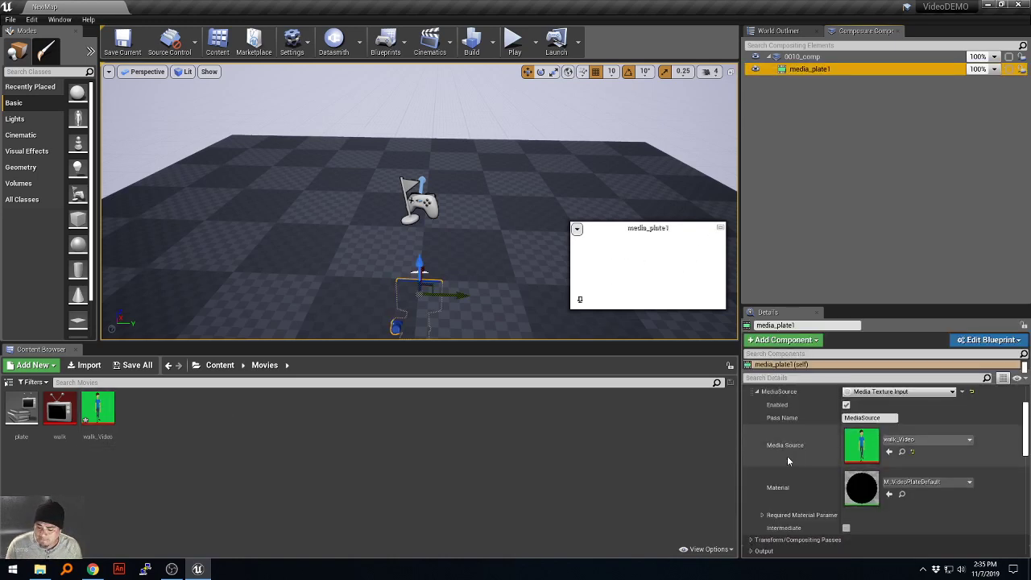
scroll(798, 455, down, 1)
click(970, 423)
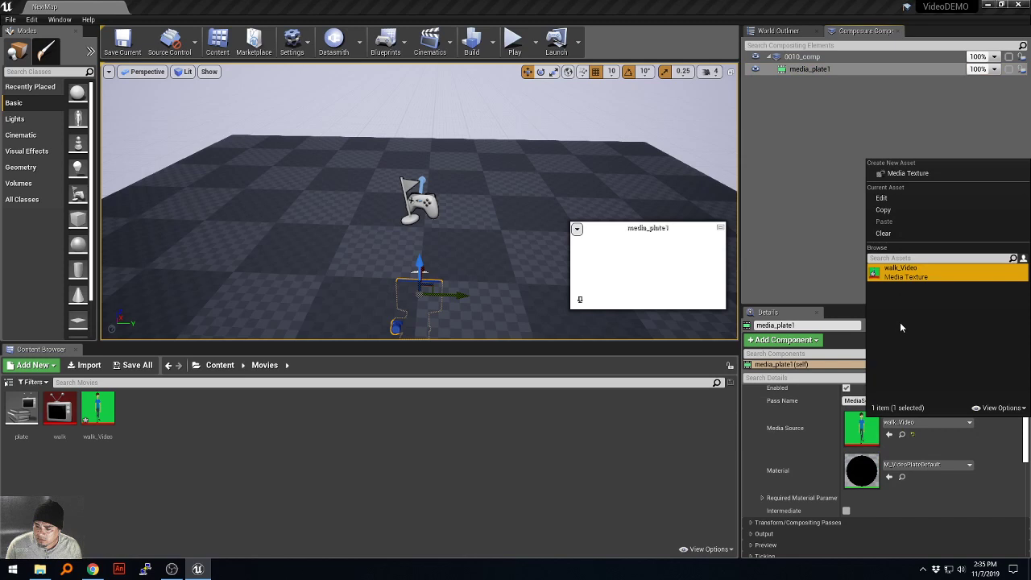
click(919, 233)
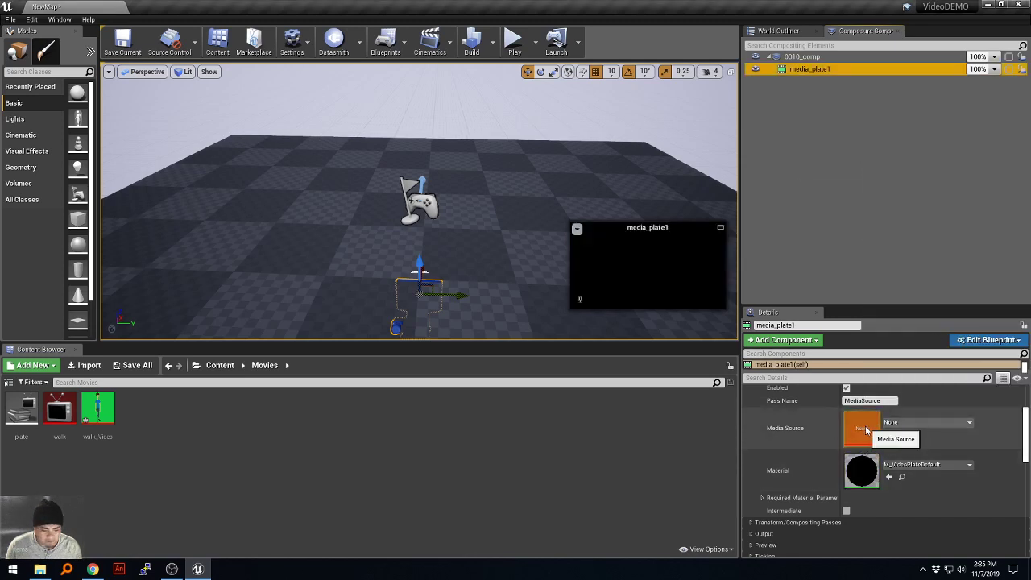
- Drag the walk_Video media texture back onto media_plate1's Media Source
click(722, 314)
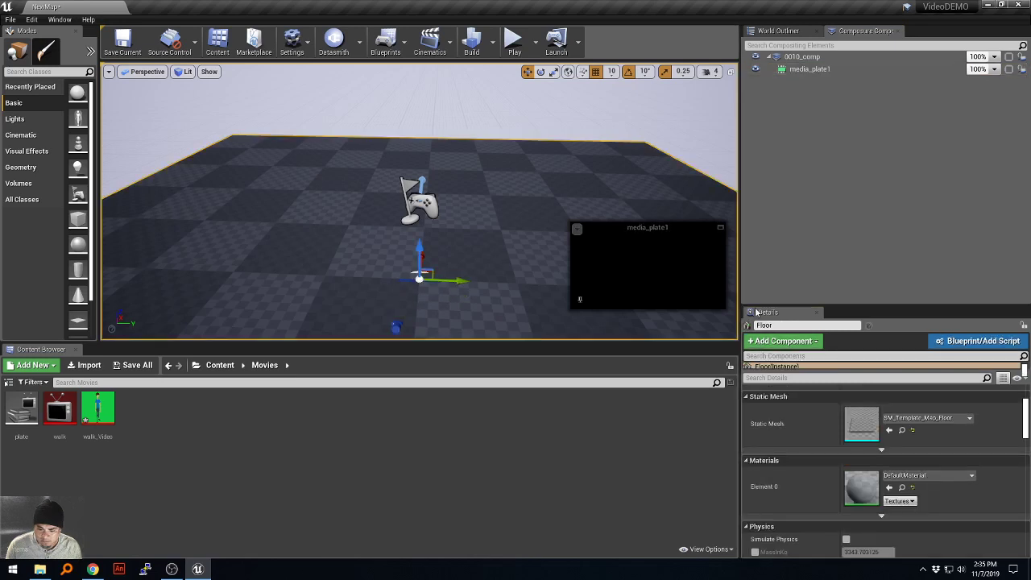
click(688, 117)
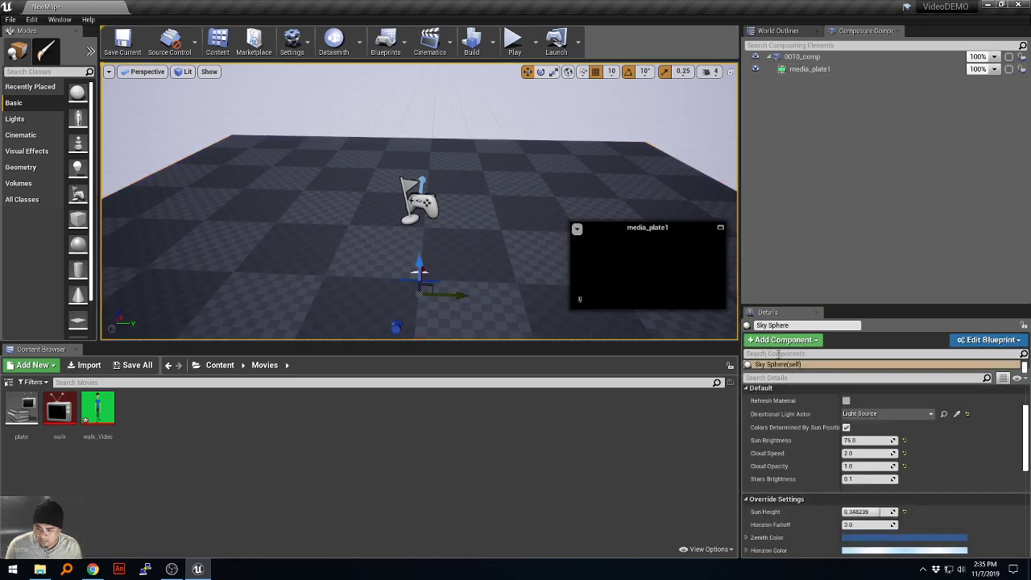
click(107, 410)
click(803, 70)
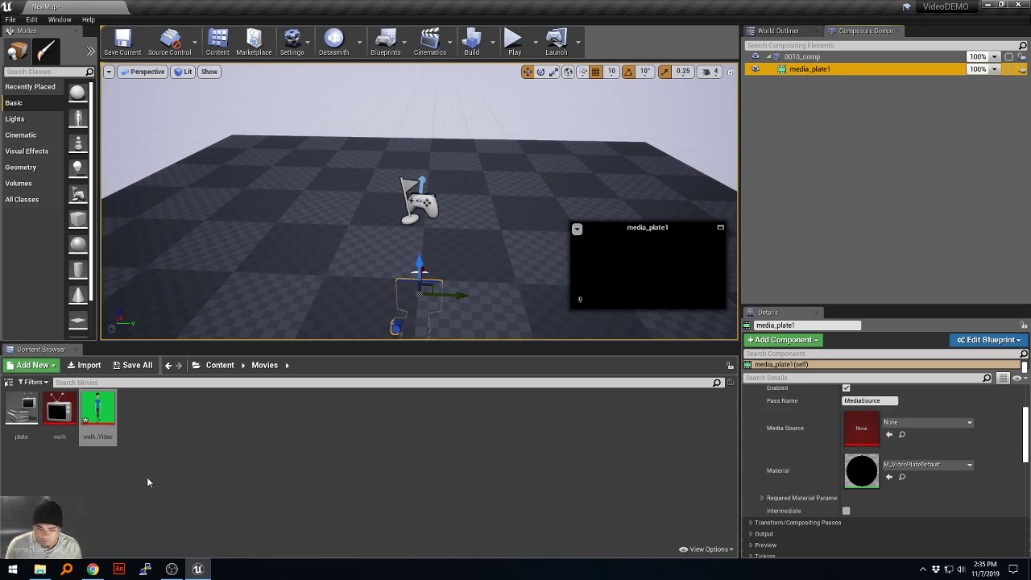
drag(109, 409, 860, 433)
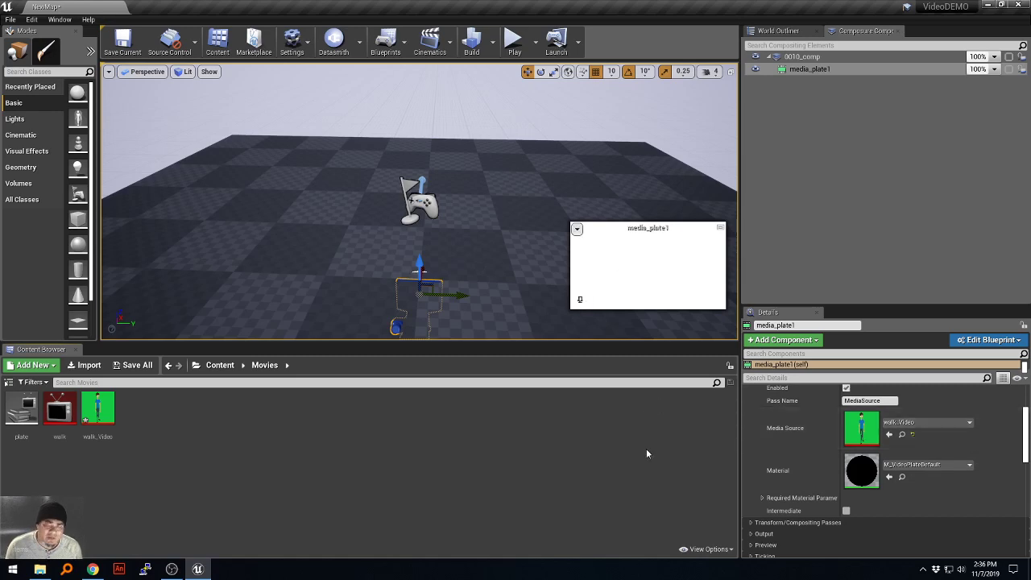
- Restore the editor window, scroll through Composure's chroma key steps in Chrome, then return to Unreal
double_click(715, 14)
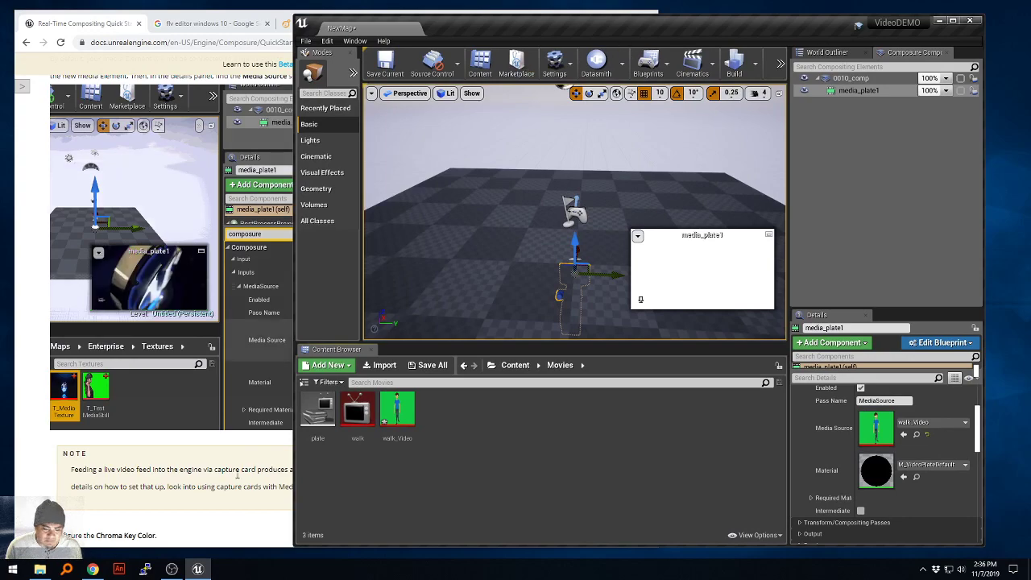
click(199, 459)
scroll(199, 459, down, 4)
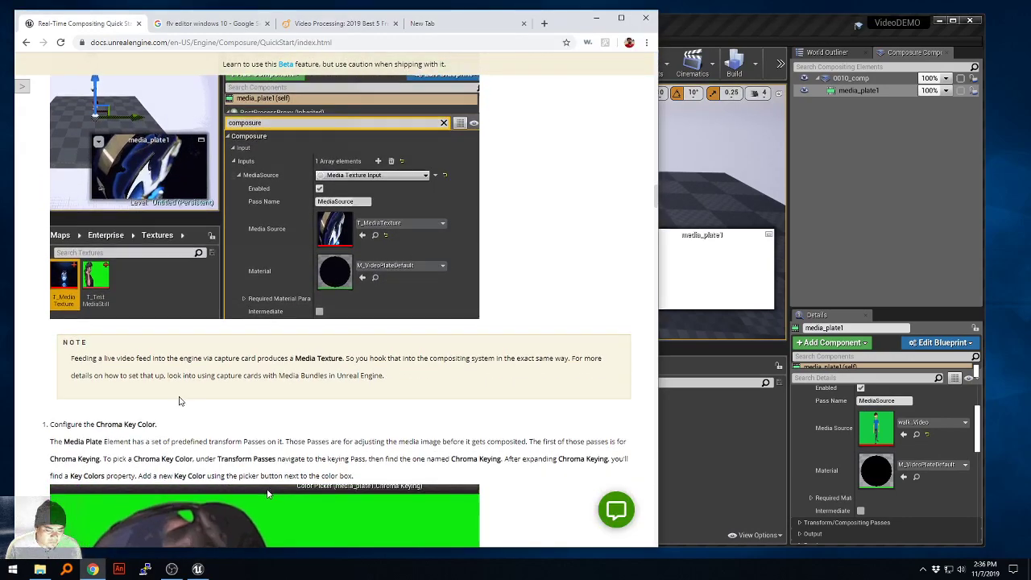
scroll(417, 309, down, 15)
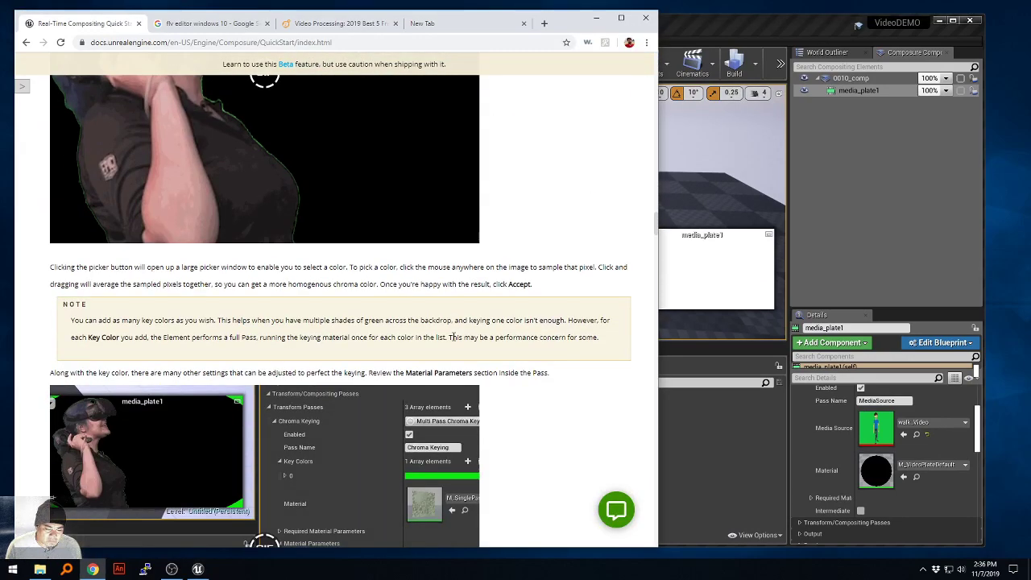
scroll(456, 350, down, 20)
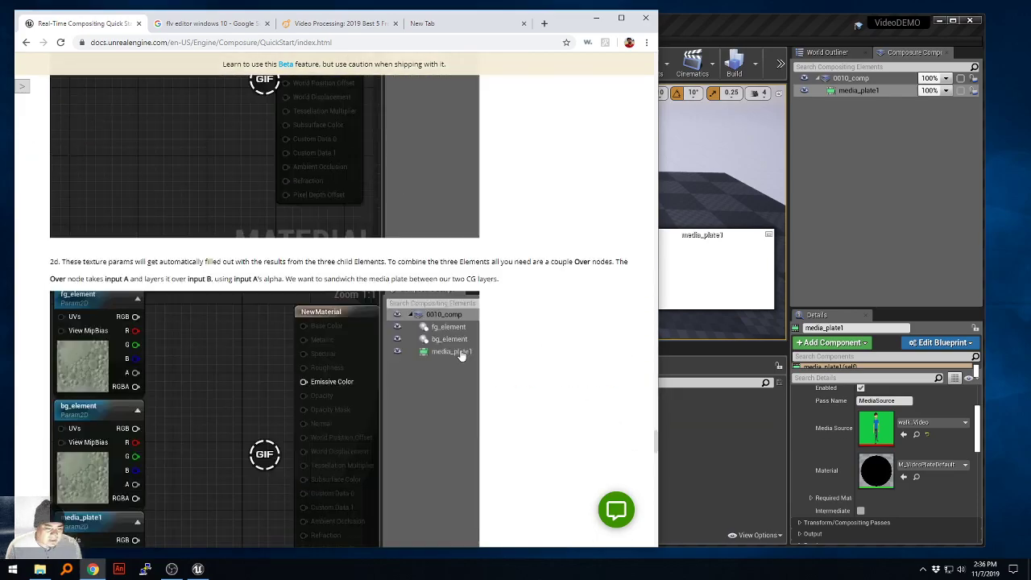
scroll(462, 351, up, 20)
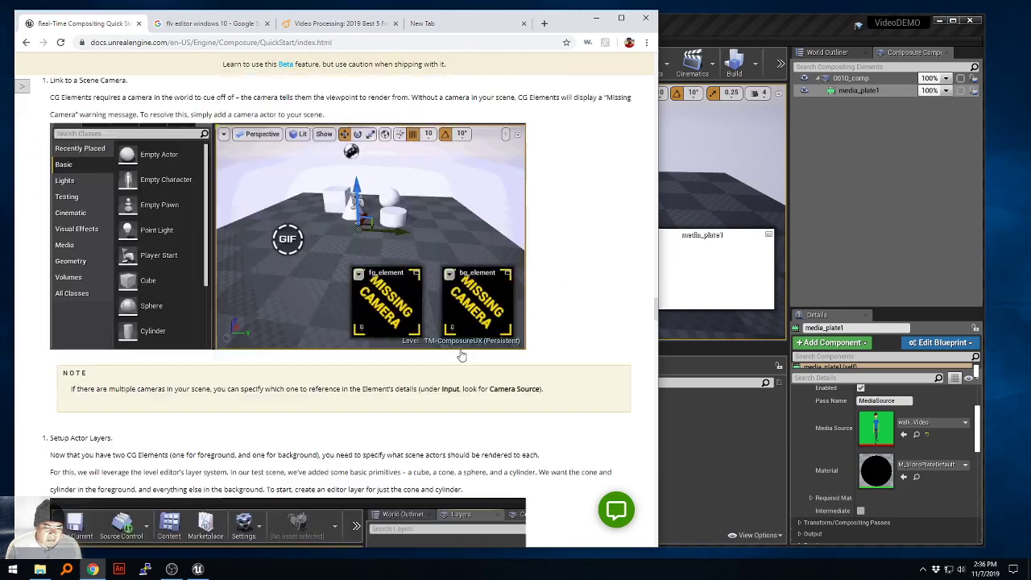
scroll(354, 286, down, 3)
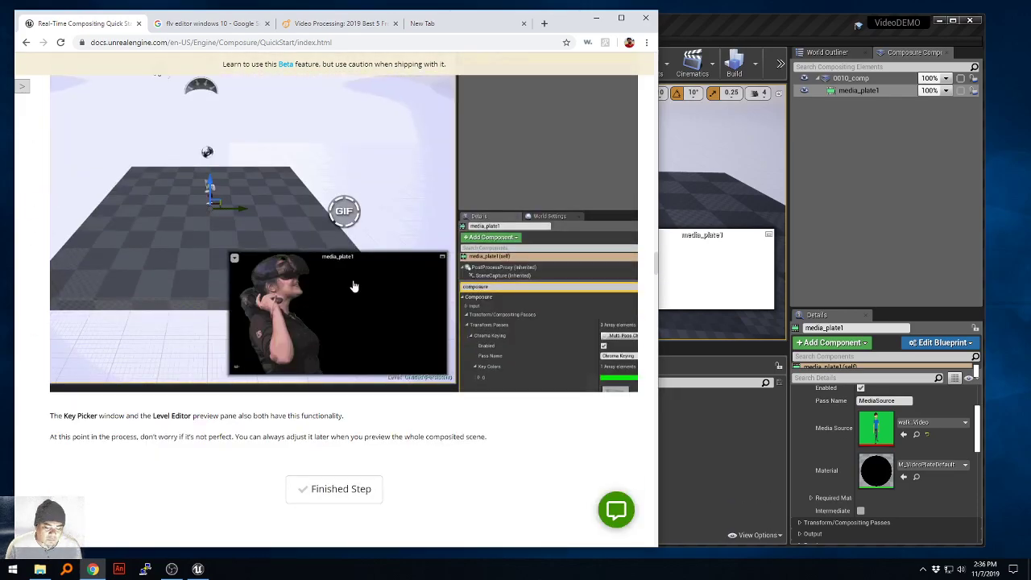
scroll(449, 427, up, 15)
scroll(449, 428, down, 10)
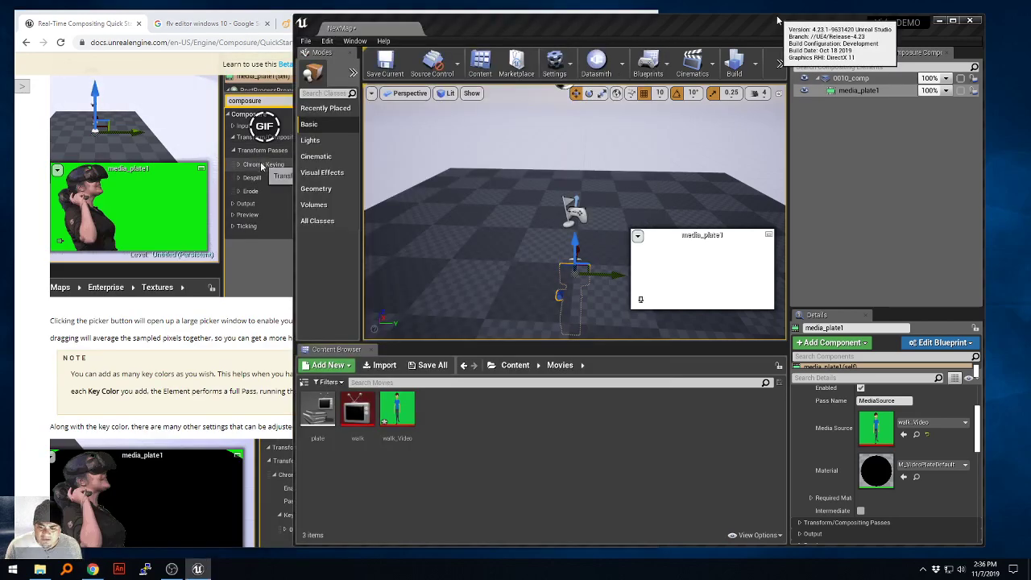
click(823, 90)
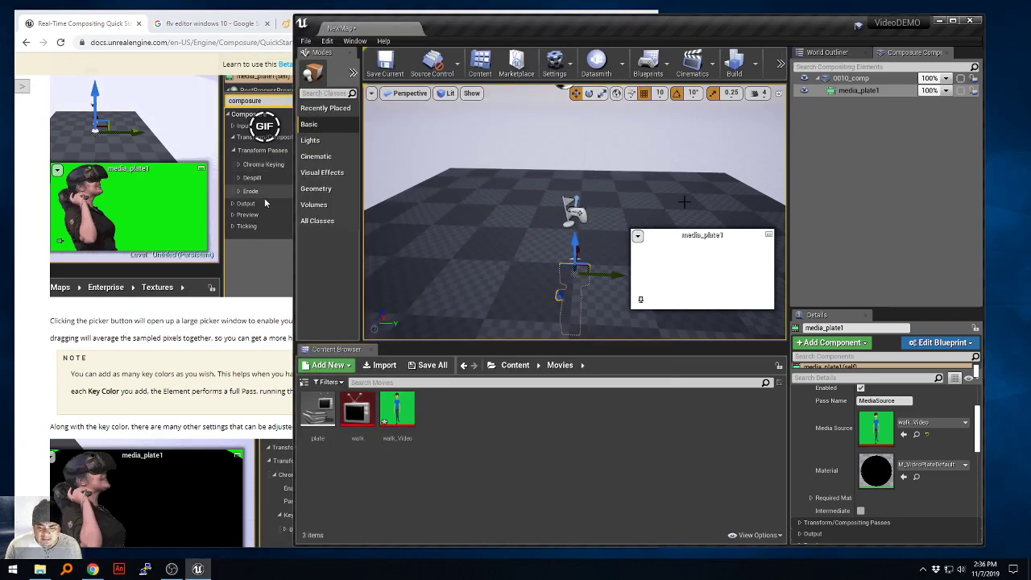